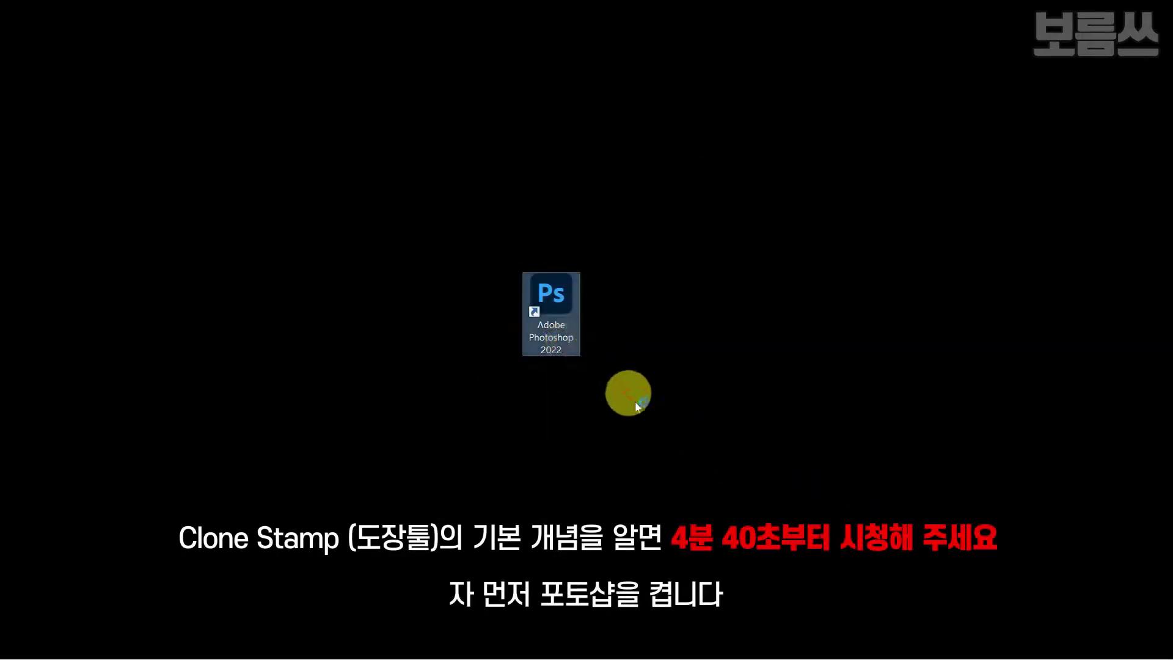
# Step: Start Photoshop and open the example image 예제_1.jpg
pyautogui.press('Return')
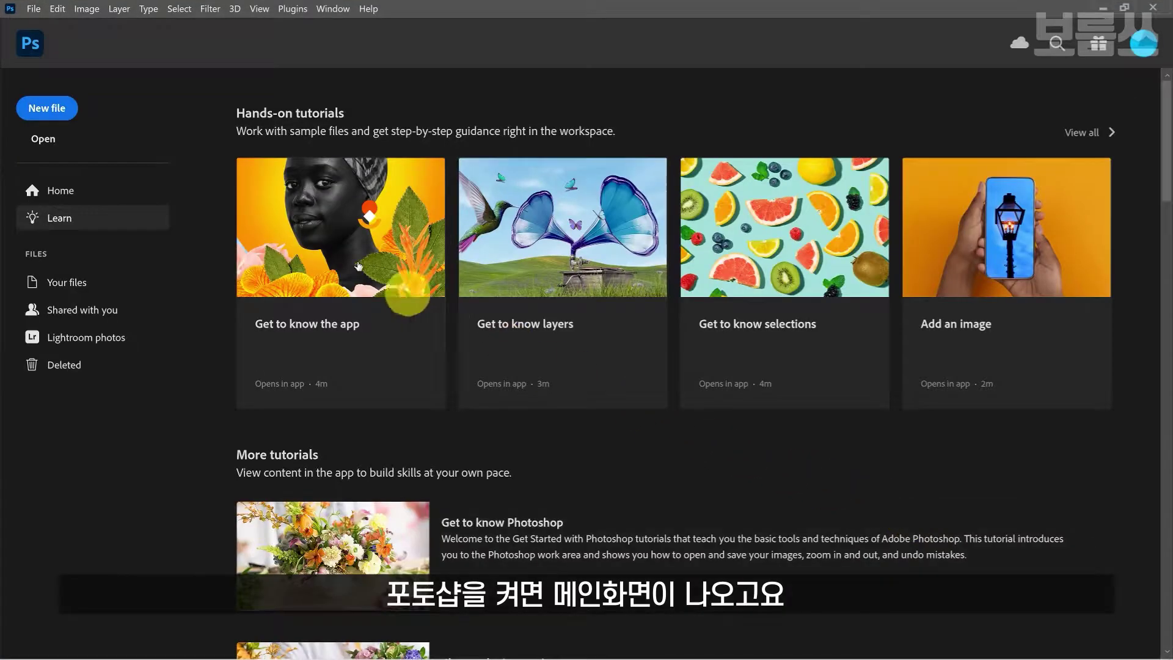
pyautogui.click(34, 8)
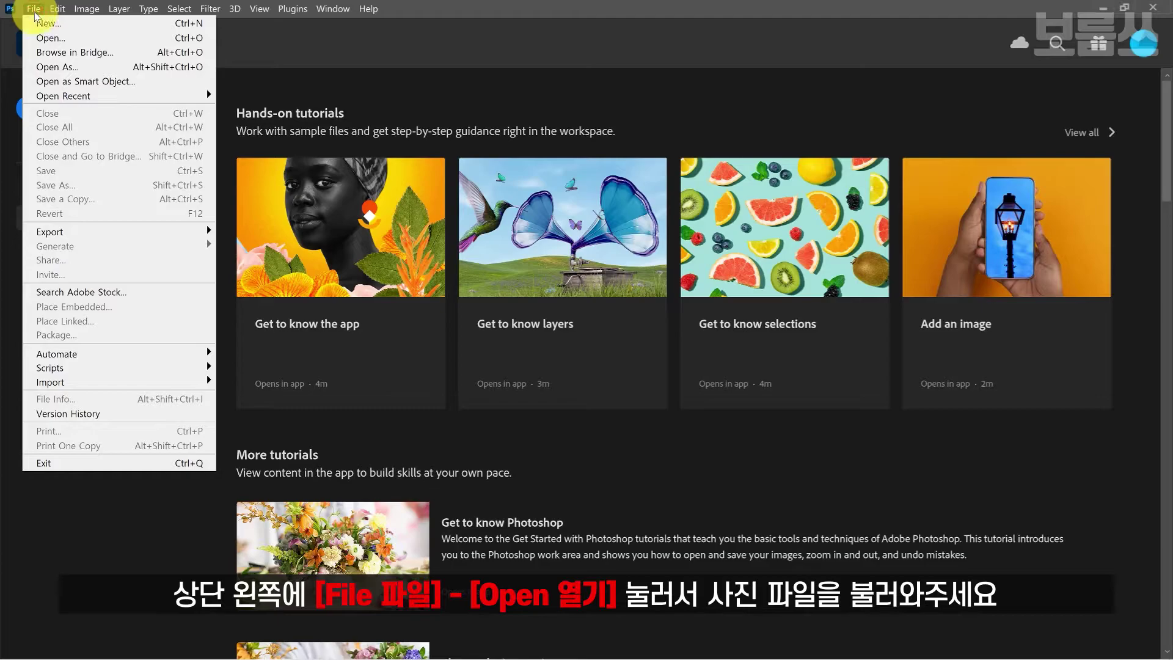
pyautogui.click(69, 39)
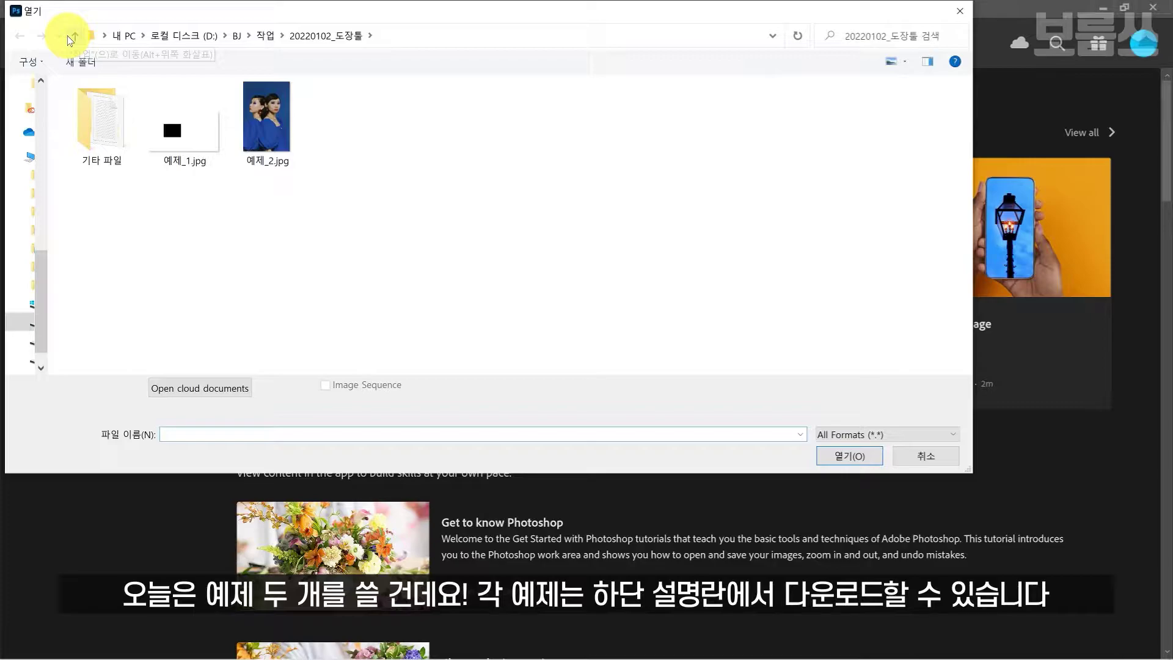
pyautogui.click(173, 134)
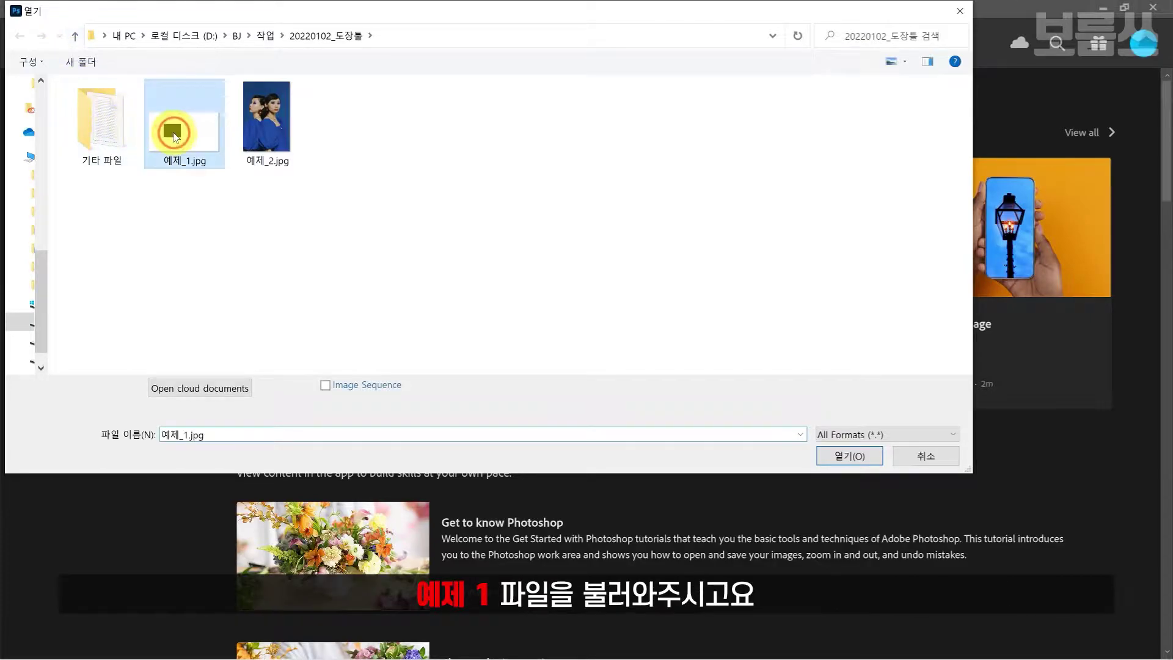
pyautogui.click(834, 458)
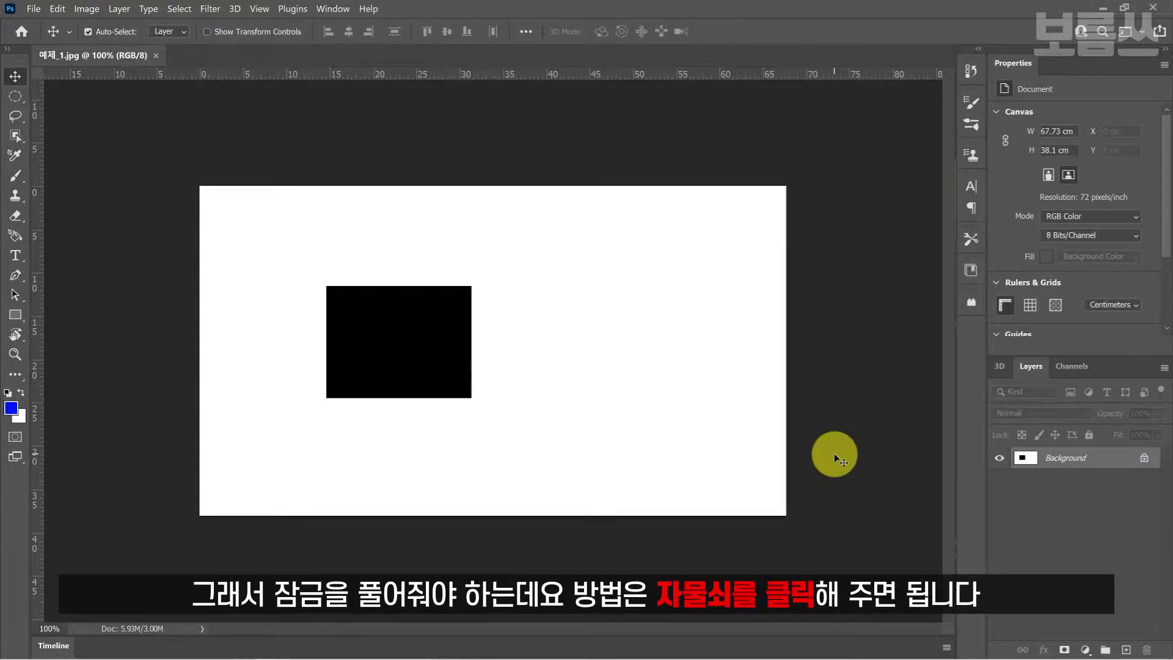
# Step: Unlock the Background layer of 예제_1.jpg so that it becomes an editable layer
pyautogui.click(1146, 460)
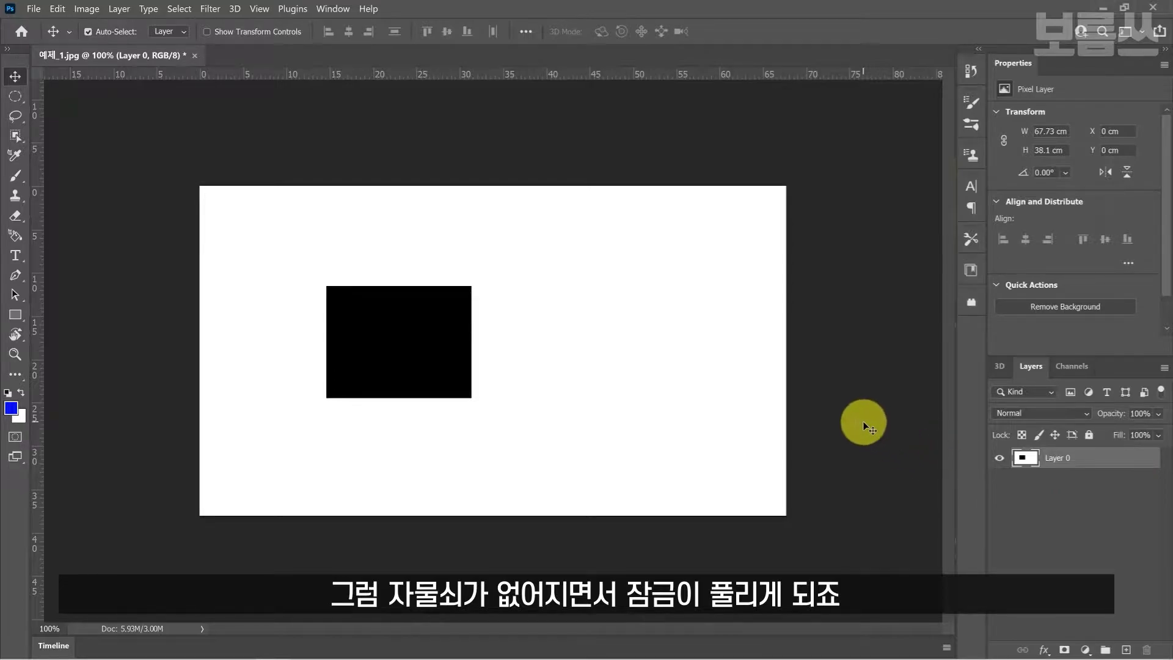
pyautogui.click(862, 420)
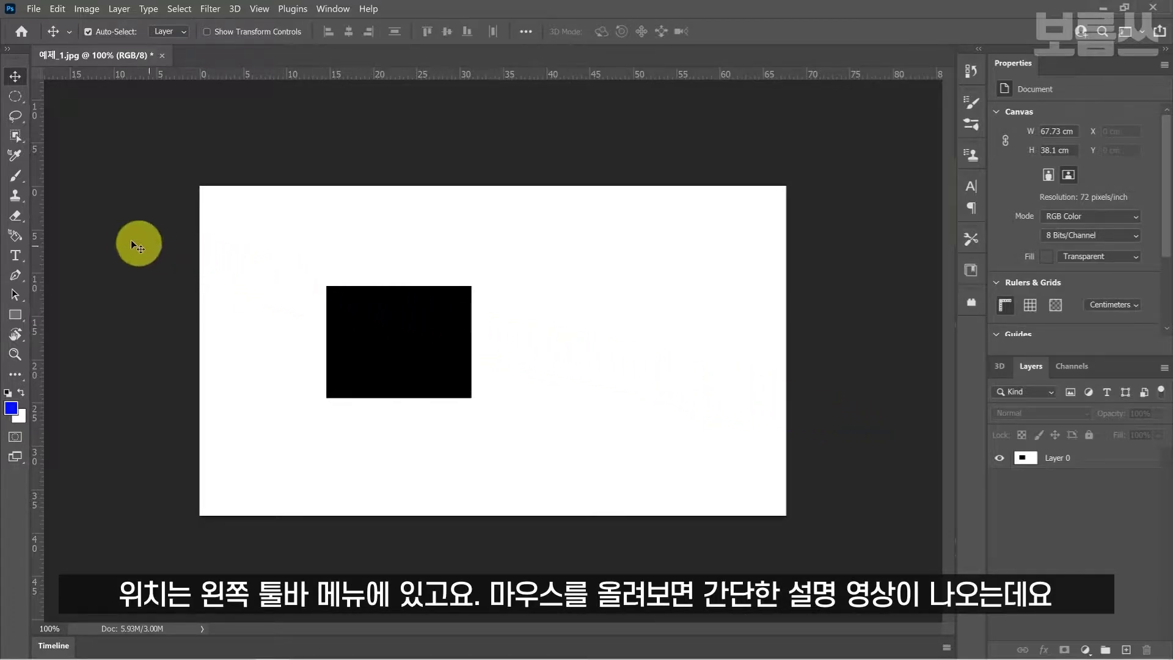
# Step: Activate the Clone Stamp tool and make Layer 0 the active layer
pyautogui.moveTo(19, 204)
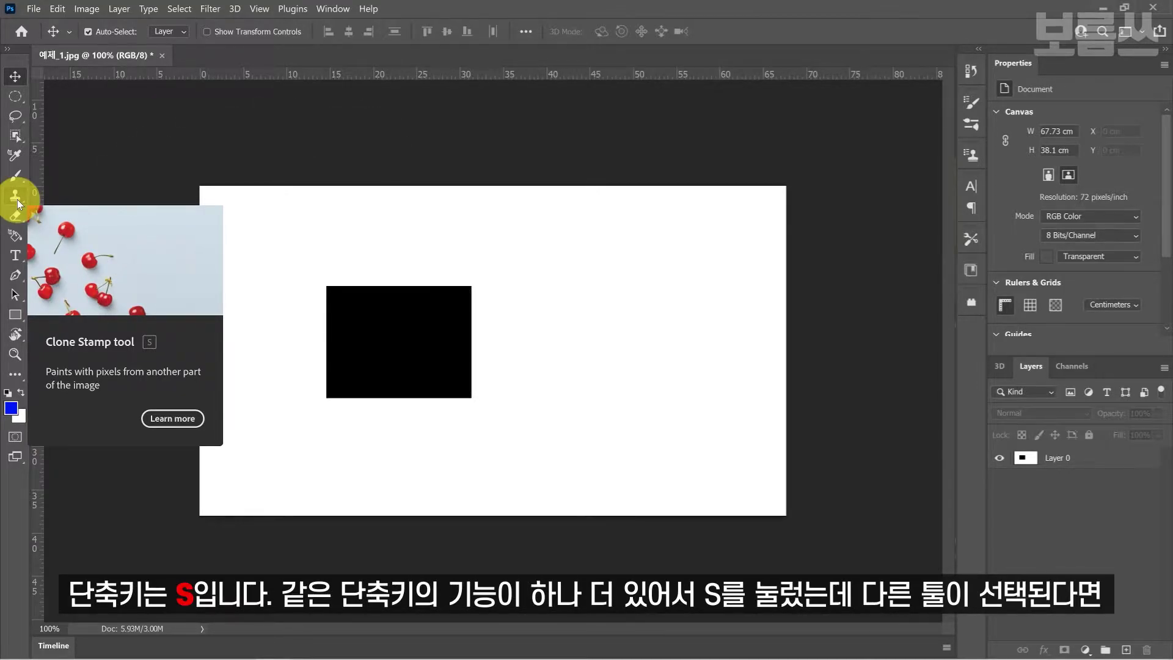
pyautogui.click(17, 200)
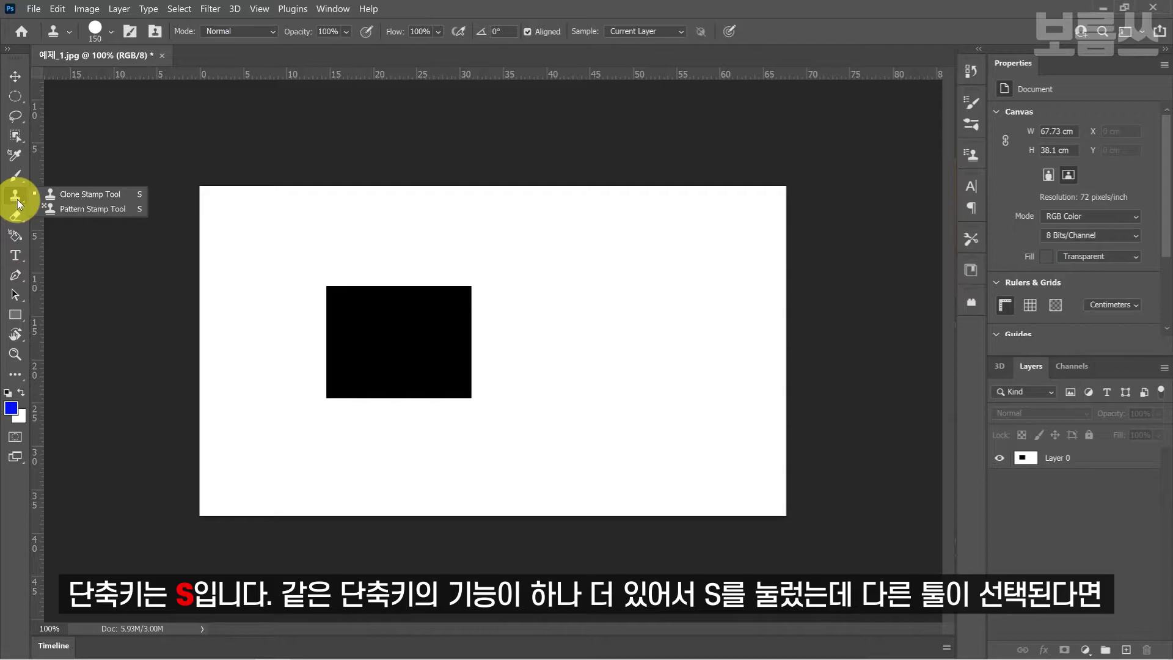
pyautogui.click(49, 195)
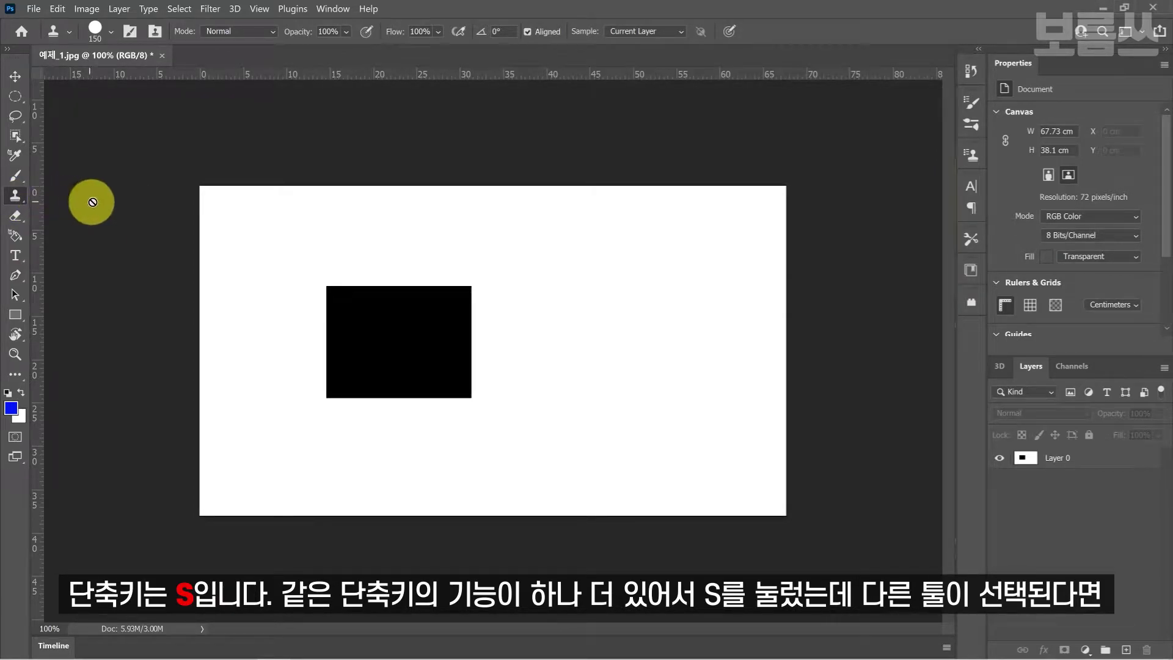
pyautogui.hotkey('shift', 's')
pyautogui.hotkey('shift', 's')
pyautogui.hotkey('shift', 's')
pyautogui.hotkey('shift', 's')
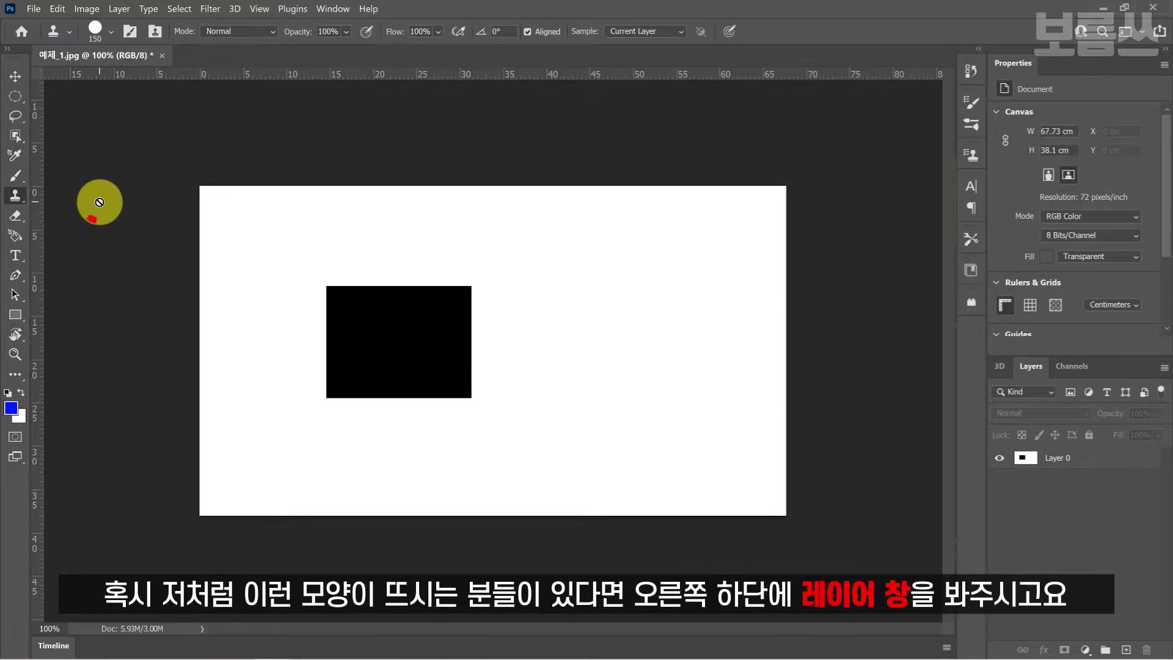
pyautogui.click(100, 201)
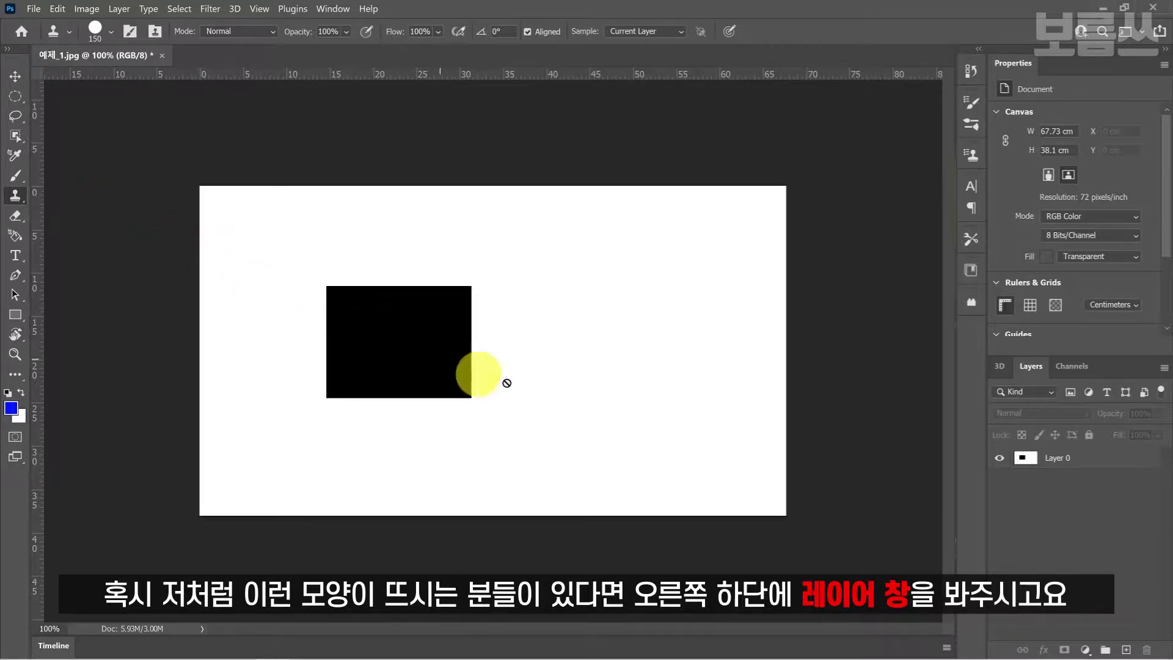
pyautogui.click(1056, 464)
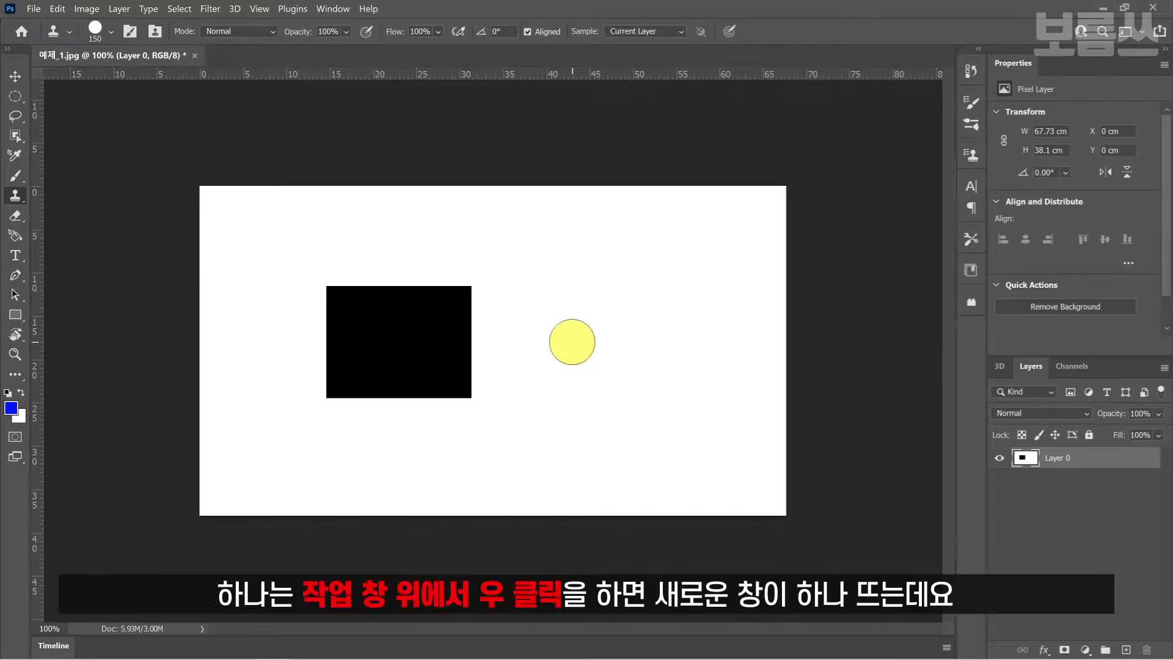
# Step: Set the Clone Stamp brush size to 174 px
pyautogui.rightClick(572, 341)
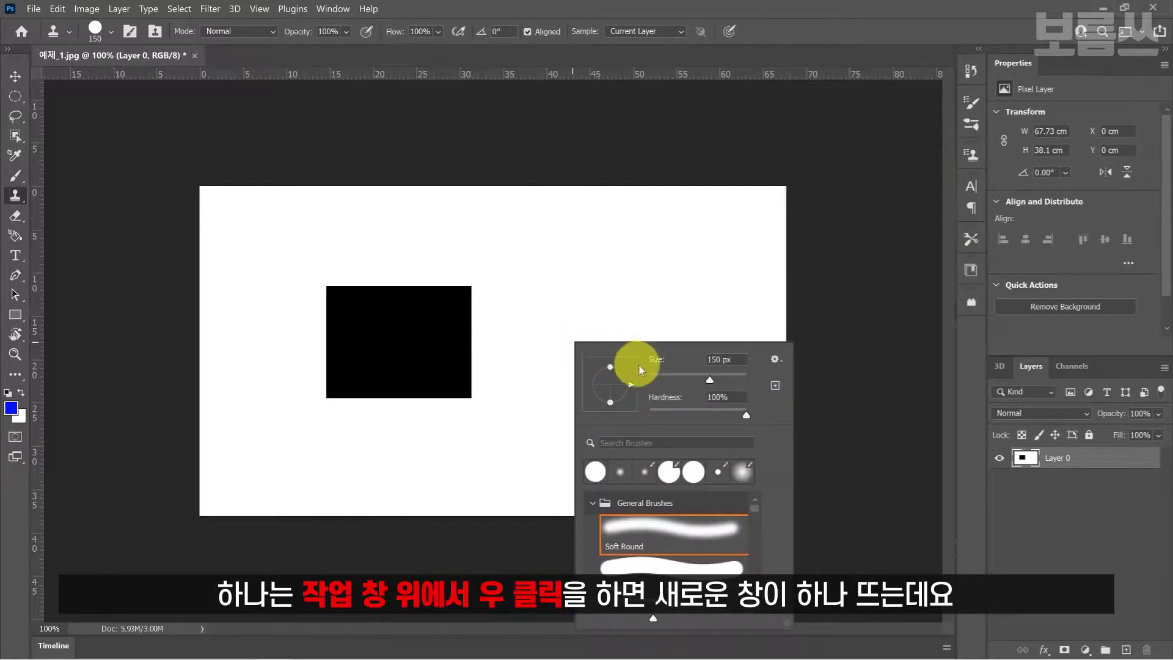
pyautogui.moveTo(702, 380)
pyautogui.mouseDown()
pyautogui.moveTo(650, 378)
pyautogui.moveTo(732, 375)
pyautogui.moveTo(716, 375)
pyautogui.mouseUp()
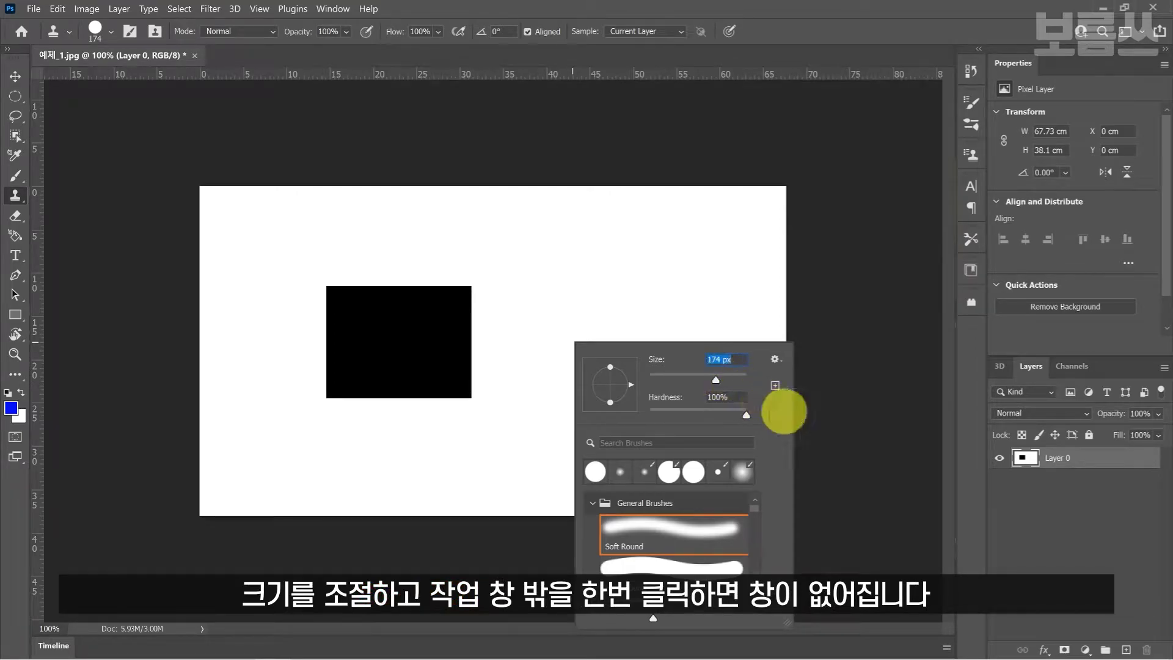
pyautogui.click(833, 425)
# Step: Step the Clone Stamp brush size up to 800 px and finally bring it down to 200 px
pyautogui.press(']')
pyautogui.press(']')
pyautogui.press(']')
pyautogui.press(']')
pyautogui.press(']')
pyautogui.press(']')
pyautogui.press(']')
pyautogui.press(']')
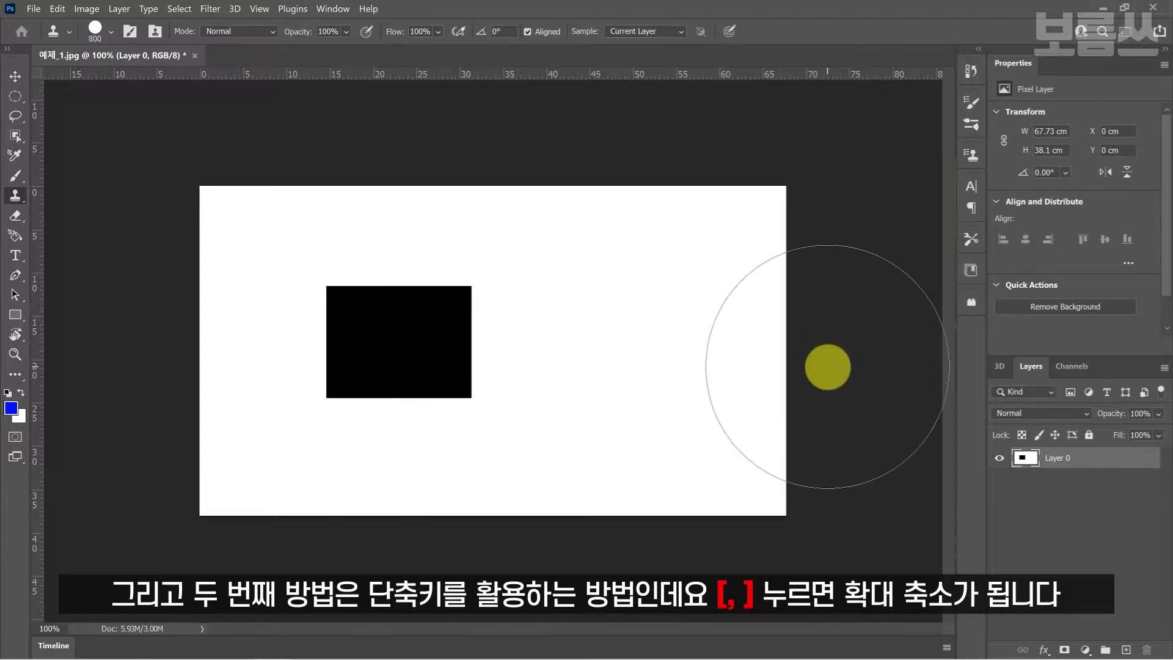
pyautogui.press('[')
pyautogui.press('[')
pyautogui.press('[')
pyautogui.press('[')
pyautogui.press('[')
pyautogui.press('[')
pyautogui.press('[')
pyautogui.press(']')
pyautogui.press(']')
pyautogui.press(']')
pyautogui.press(']')
pyautogui.press(']')
pyautogui.press(']')
pyautogui.press('[')
pyautogui.press('[')
pyautogui.press('[')
pyautogui.press('[')
pyautogui.press('[')
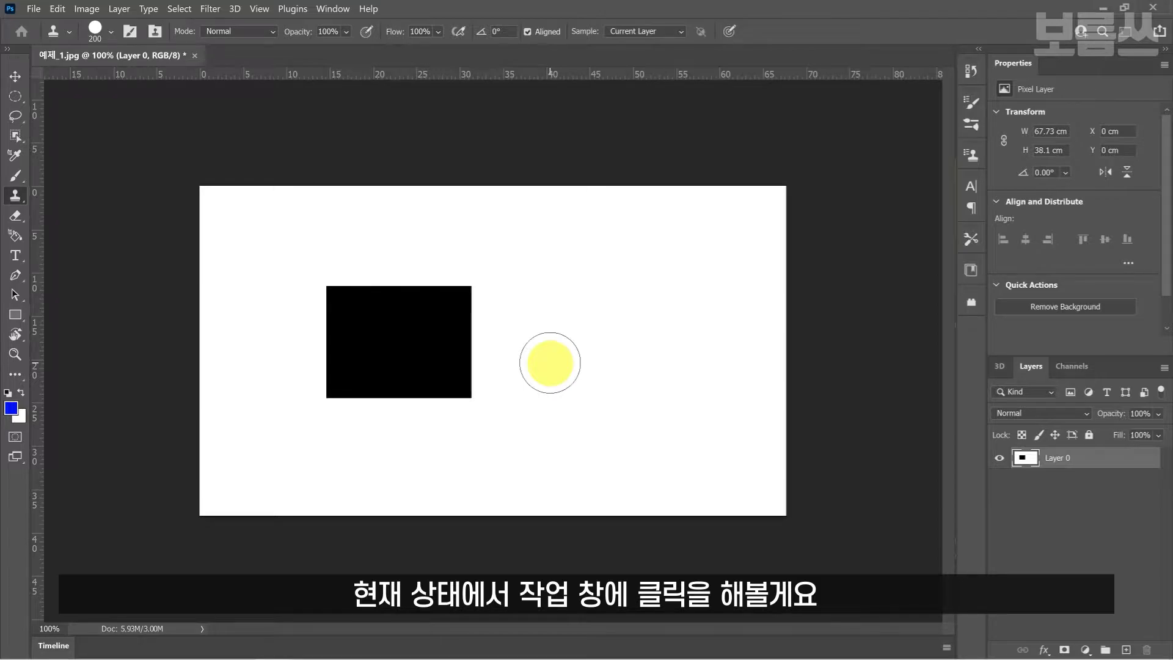
# Step: Try to stamp on the white canvas area without a defined clone source
pyautogui.click(557, 360)
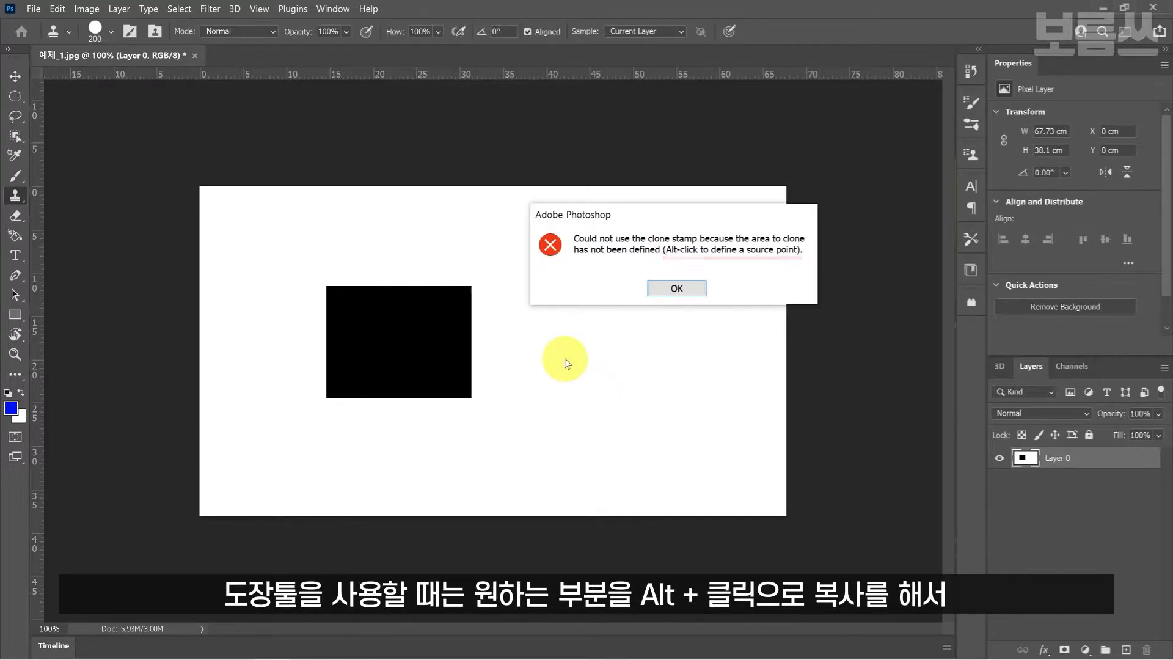
pyautogui.click(676, 288)
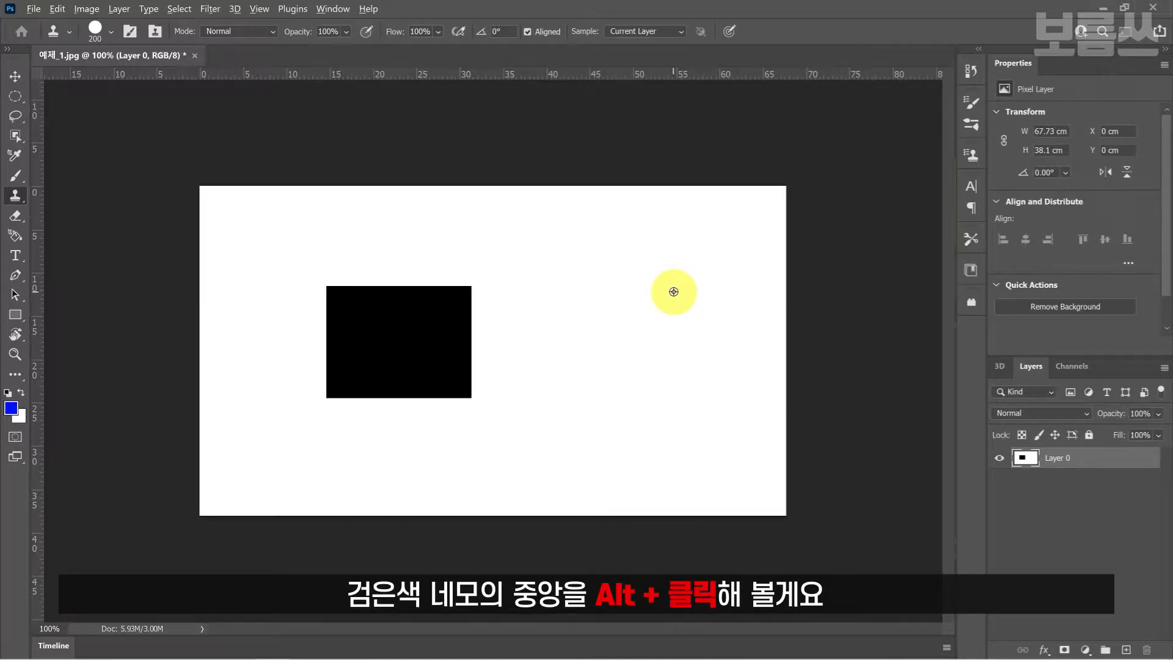
# Step: Sample the center of the black rectangle and clone a full copy of it onto the white area beside it
pyautogui.keyDown('alt'); pyautogui.click(396, 339); pyautogui.keyUp('alt')
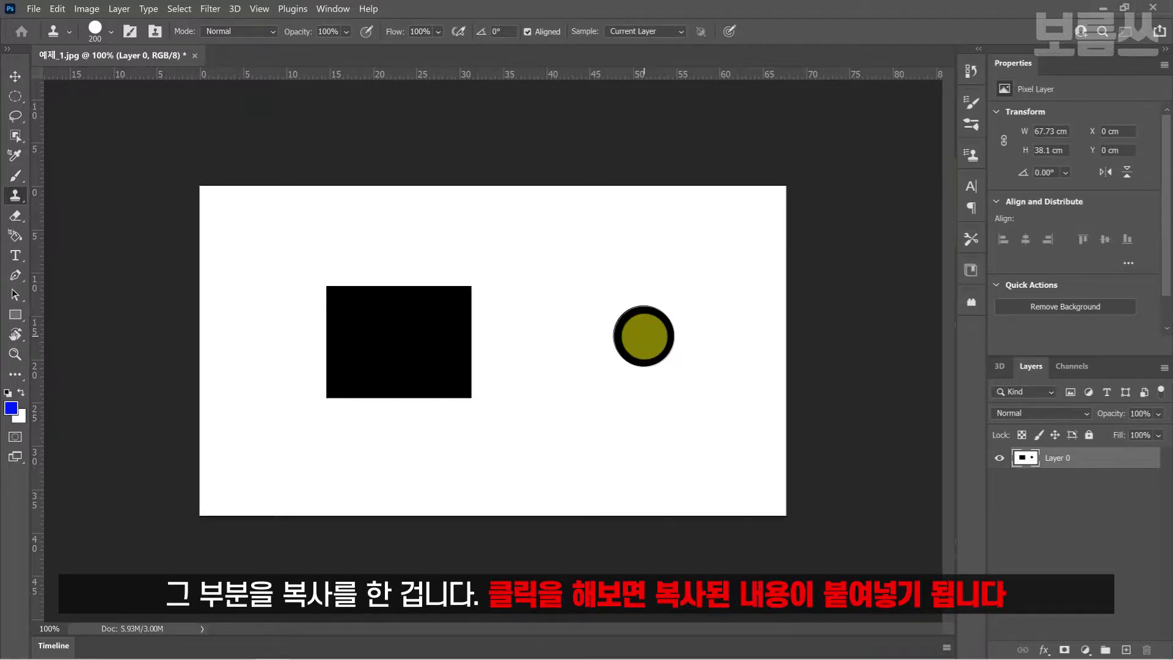
pyautogui.click(644, 336)
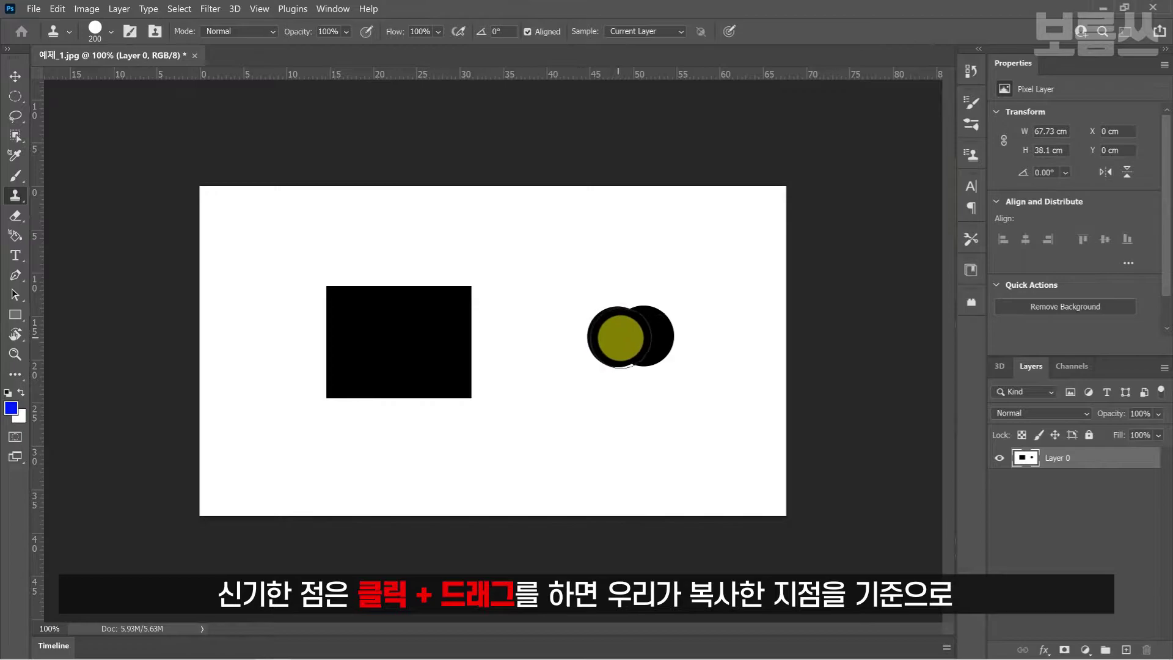
pyautogui.moveTo(619, 337)
pyautogui.mouseDown()
pyautogui.moveTo(654, 292)
pyautogui.moveTo(698, 306)
pyautogui.moveTo(709, 341)
pyautogui.moveTo(683, 374)
pyautogui.moveTo(695, 394)
pyautogui.moveTo(564, 377)
pyautogui.moveTo(604, 293)
pyautogui.moveTo(661, 320)
pyautogui.moveTo(653, 349)
pyautogui.mouseUp()
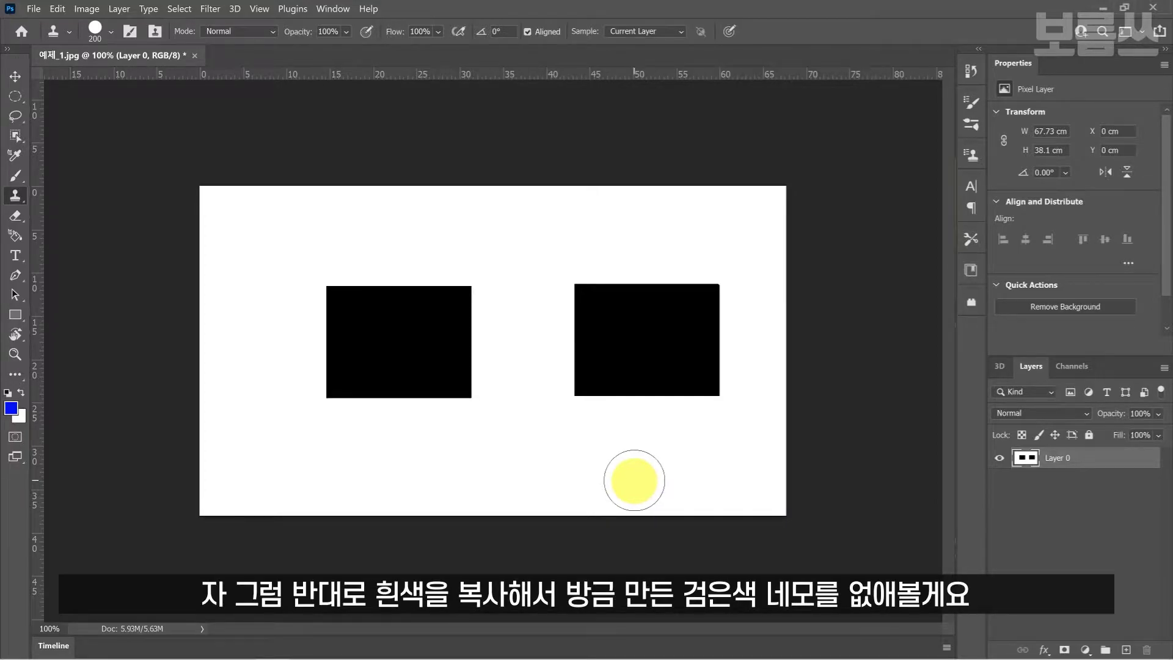
# Step: Erase the cloned black rectangle by painting over it with white sampled from the canvas, resampling for the remaining strip
pyautogui.keyDown('alt'); pyautogui.click(526, 427); pyautogui.keyUp('alt')
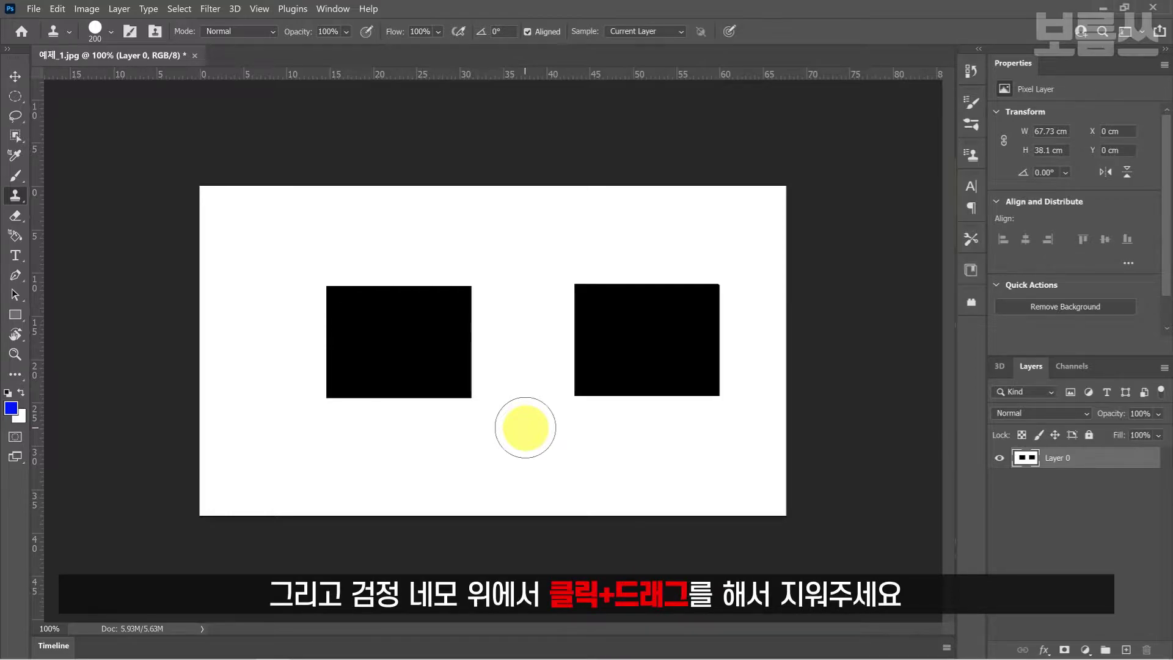
pyautogui.moveTo(575, 292)
pyautogui.mouseDown()
pyautogui.moveTo(611, 283)
pyautogui.moveTo(702, 296)
pyautogui.moveTo(692, 321)
pyautogui.moveTo(580, 311)
pyautogui.moveTo(566, 336)
pyautogui.moveTo(712, 348)
pyautogui.moveTo(712, 380)
pyautogui.moveTo(707, 393)
pyautogui.moveTo(573, 388)
pyautogui.moveTo(673, 375)
pyautogui.moveTo(678, 385)
pyautogui.moveTo(686, 361)
pyautogui.moveTo(675, 379)
pyautogui.moveTo(555, 380)
pyautogui.mouseUp()
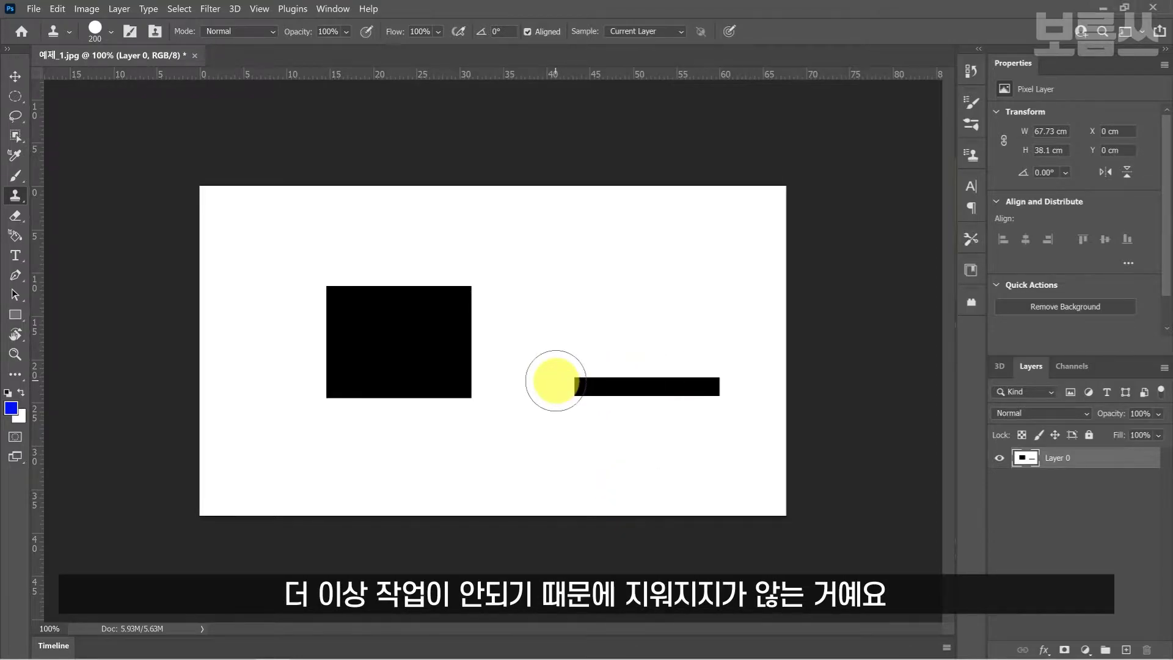
pyautogui.keyDown('alt'); pyautogui.click(587, 309); pyautogui.keyUp('alt')
pyautogui.moveTo(571, 382); pyautogui.dragTo(703, 382)
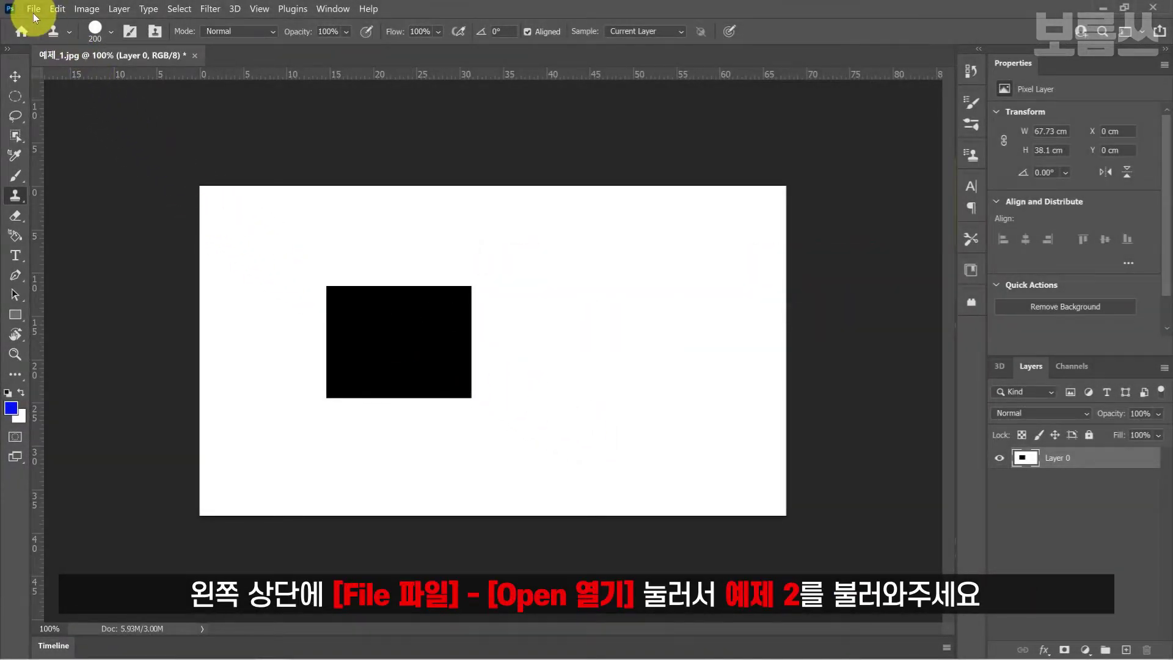
# Step: Open the second example image, 예제_2.jpg
pyautogui.click(34, 17)
pyautogui.click(55, 41)
pyautogui.click(266, 116)
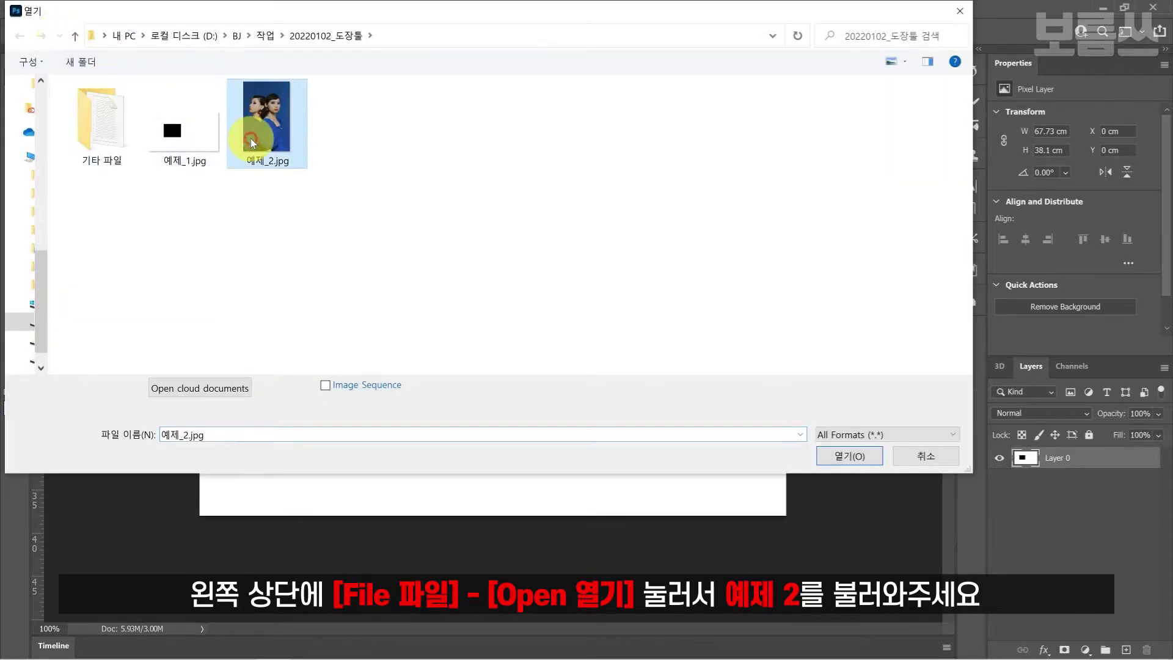
pyautogui.click(849, 455)
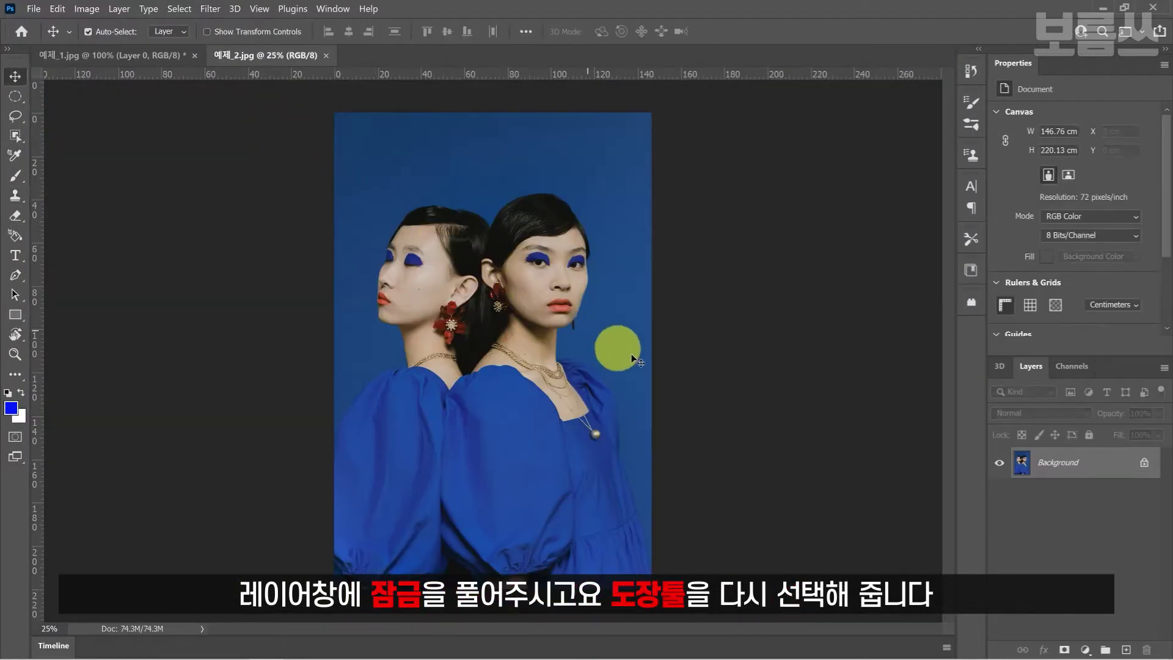
# Step: Unlock the Background layer of 예제_2.jpg and activate the Clone Stamp tool
pyautogui.click(1144, 467)
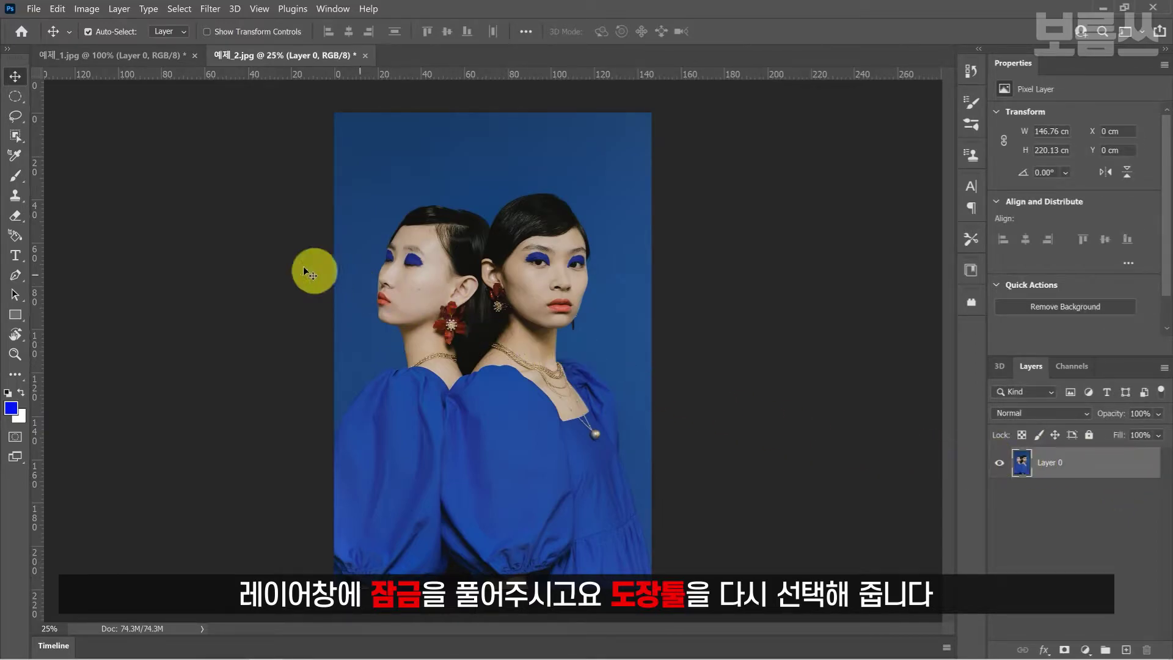
pyautogui.click(20, 199)
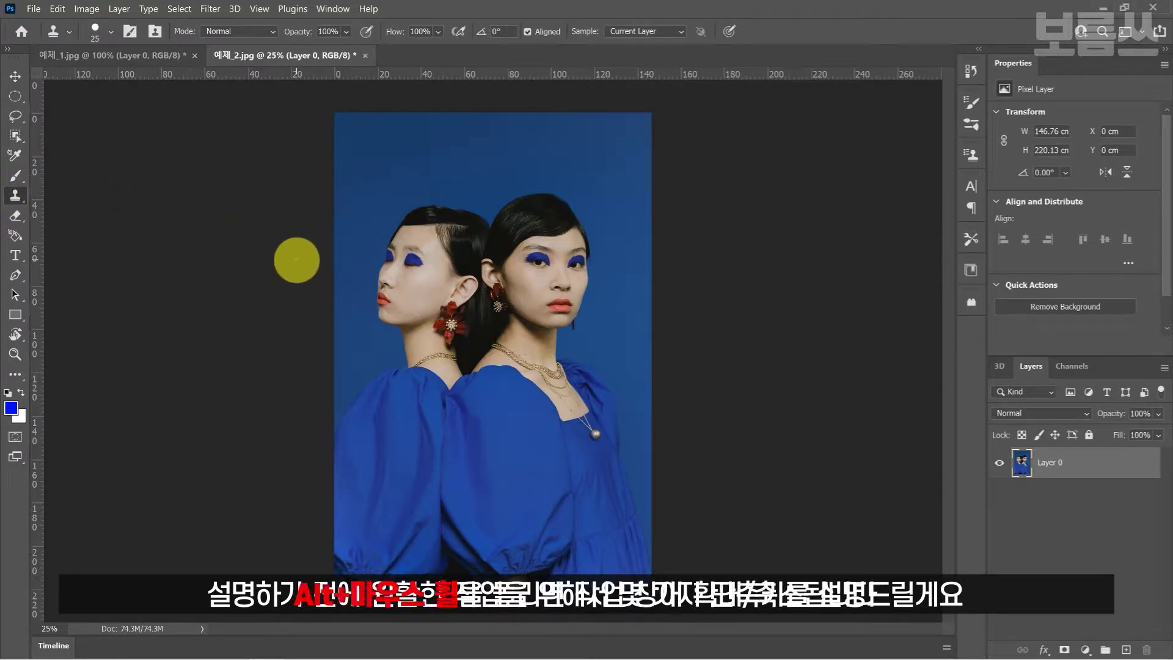
# Step: Examine the moles on the cheek of the woman in profile at close range
pyautogui.scroll(5, 296, 259)
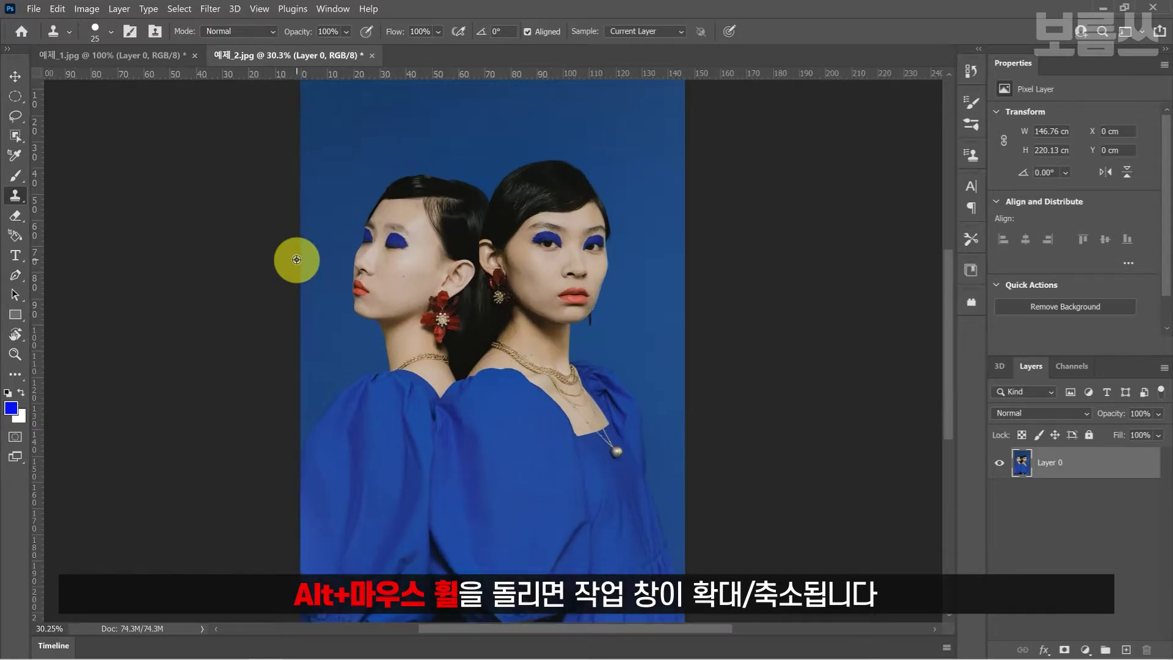
pyautogui.scroll(-4, 296, 260)
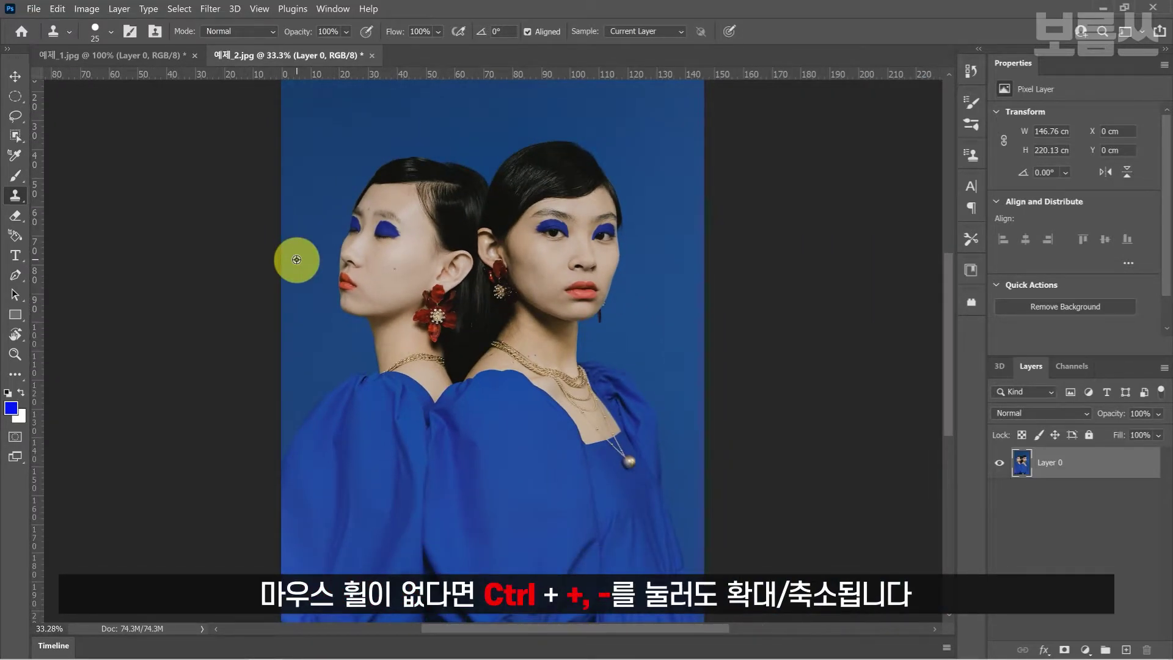
pyautogui.scroll(7, 296, 260)
pyautogui.scroll(2, 298, 260)
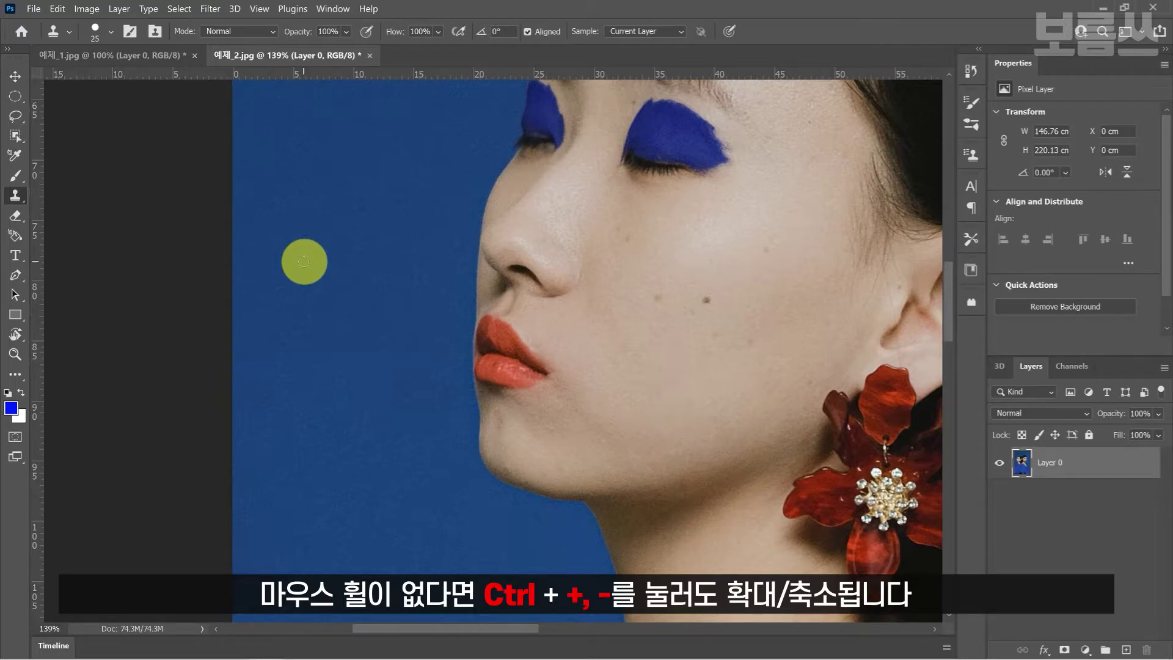
pyautogui.press('space')
pyautogui.moveTo(531, 325)
pyautogui.mouseDown()
pyautogui.moveTo(301, 326)
pyautogui.moveTo(254, 343)
pyautogui.moveTo(275, 393)
pyautogui.mouseUp()
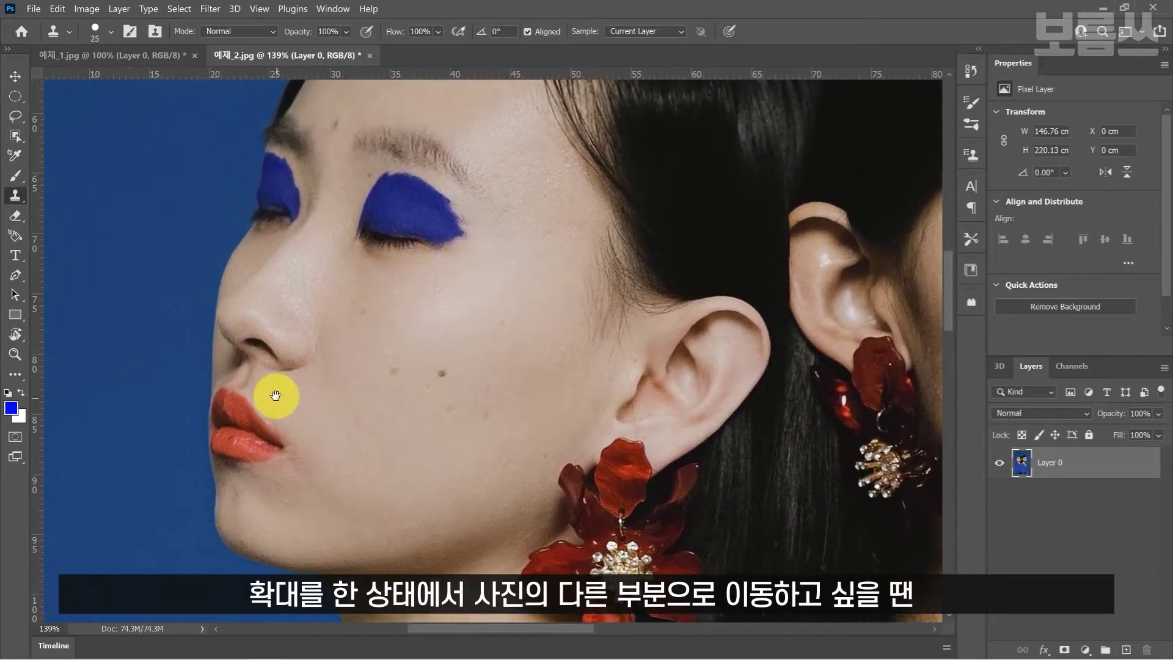
pyautogui.scroll(4, 370, 434)
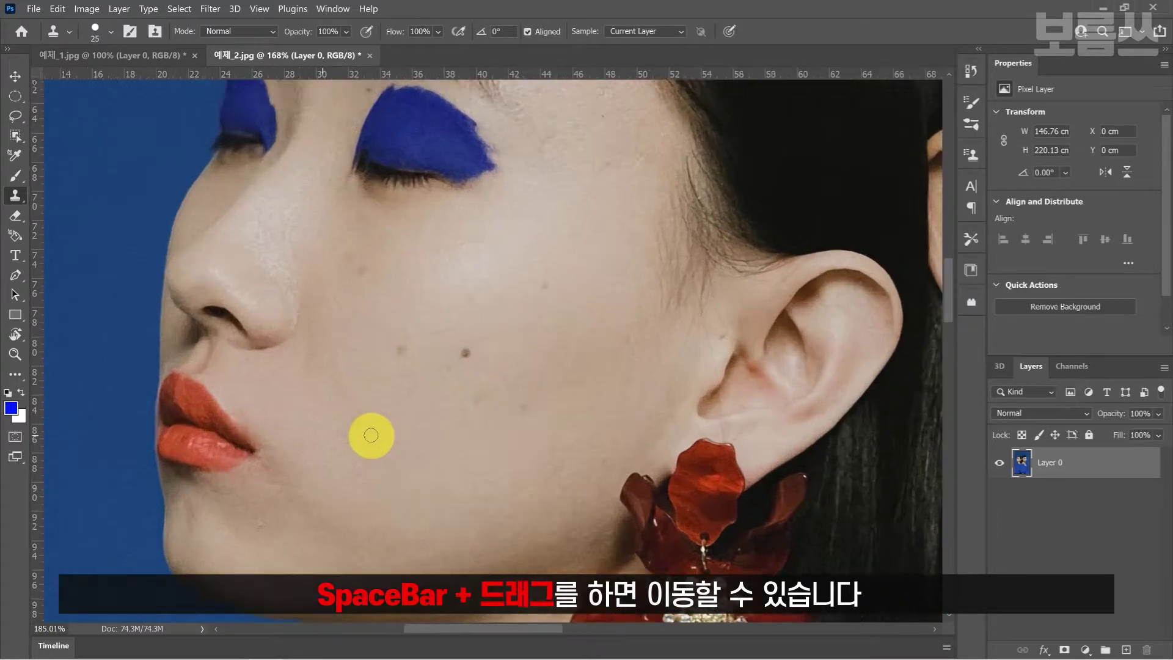
pyautogui.moveTo(371, 434); pyautogui.dragTo(358, 379)
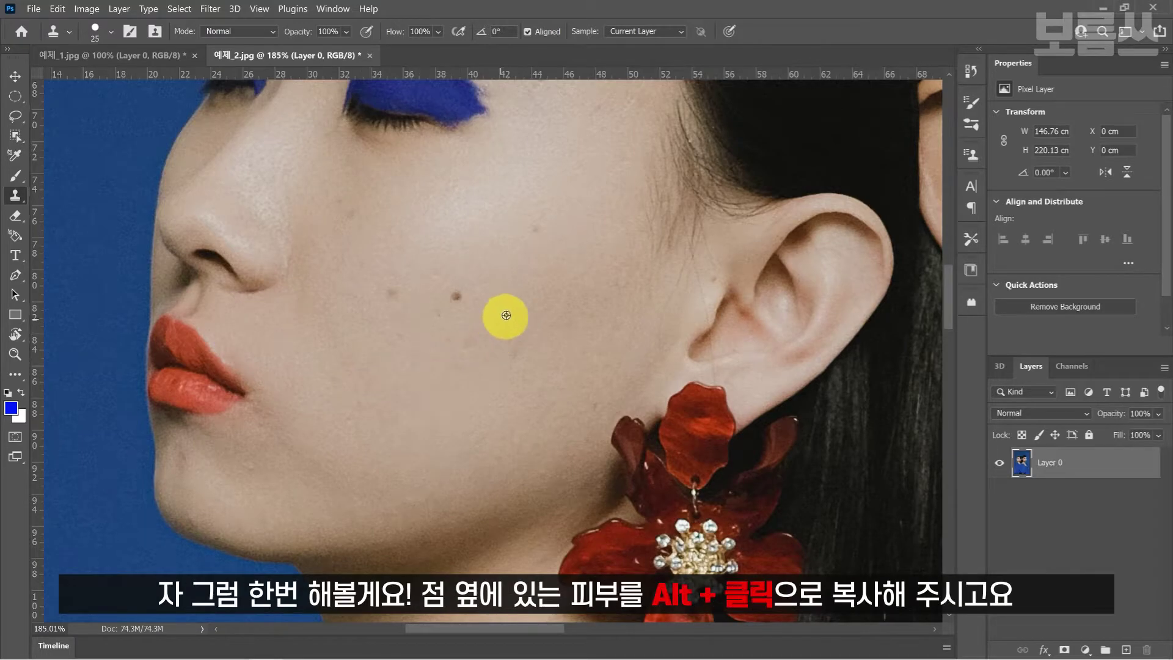
# Step: Remove the dark mole in the middle of the profile model's cheek by cloning clean skin sampled beside it
pyautogui.keyDown('alt'); pyautogui.click(519, 293); pyautogui.keyUp('alt')
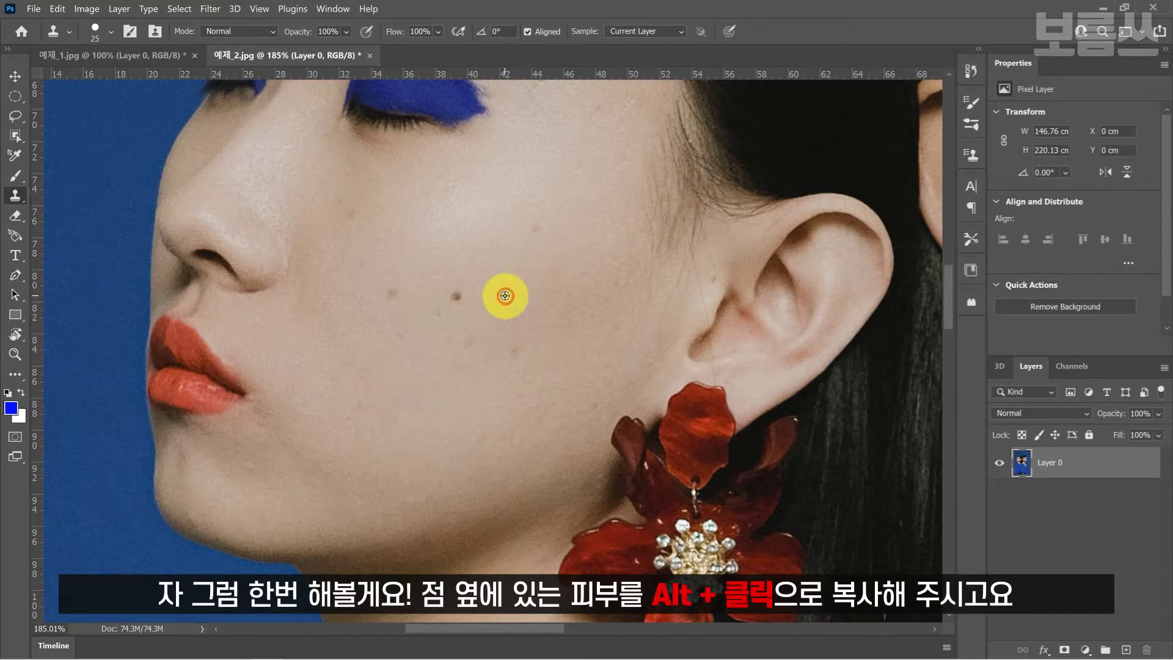
pyautogui.click(454, 297)
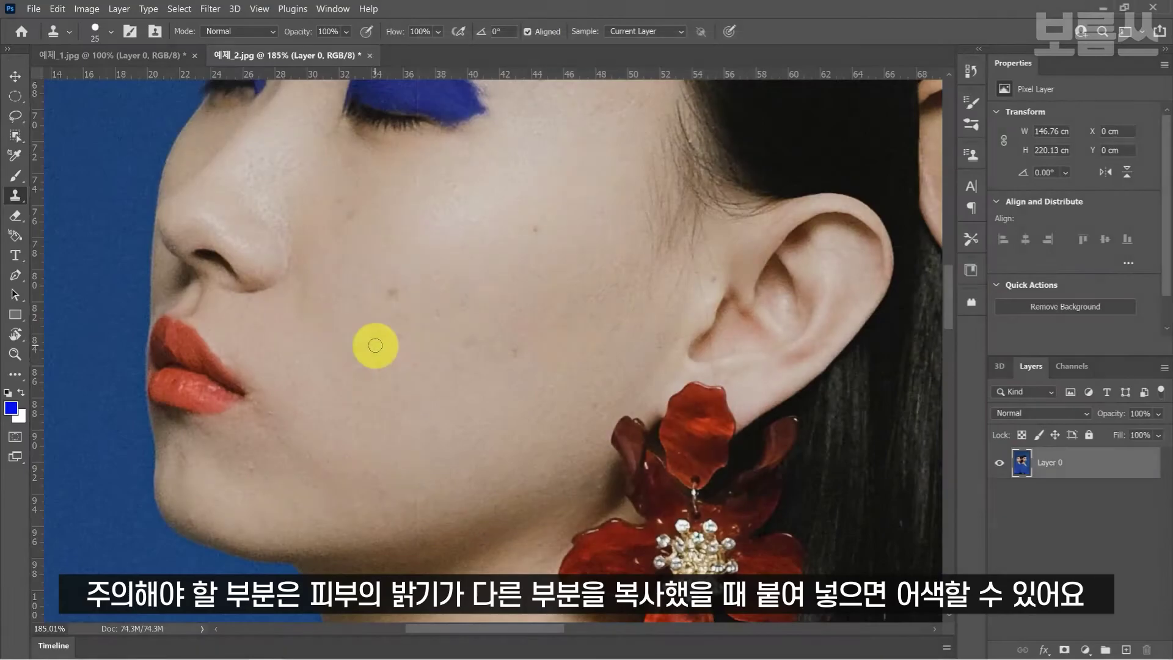
pyautogui.keyDown('alt'); pyautogui.click(572, 457); pyautogui.keyUp('alt')
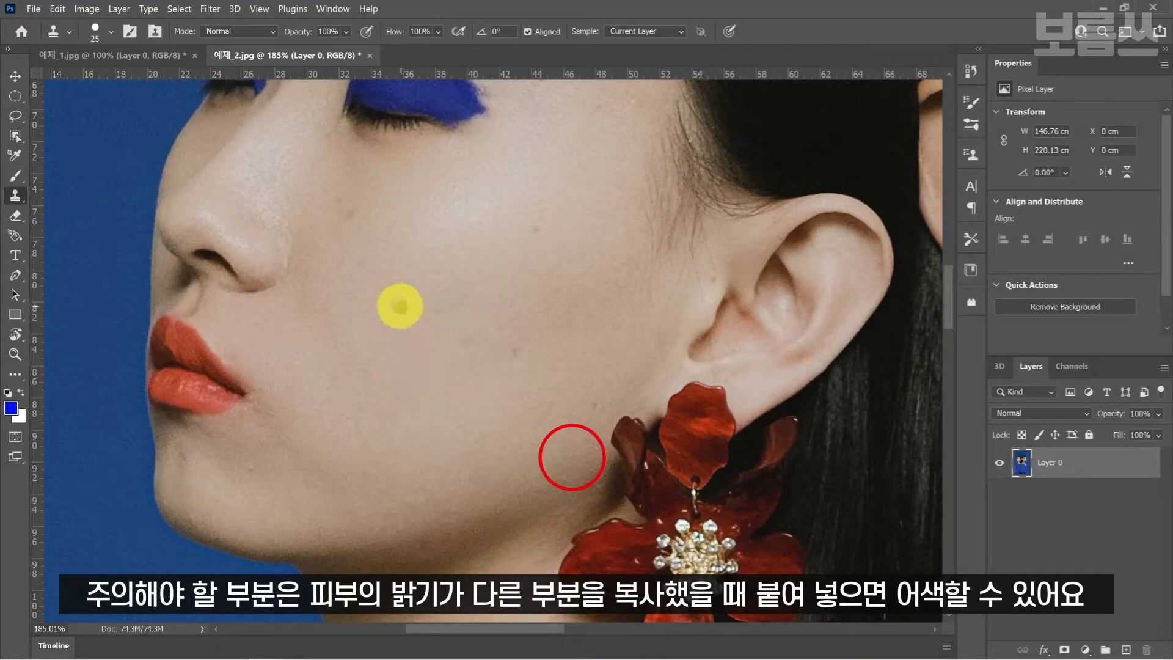
pyautogui.click(393, 295)
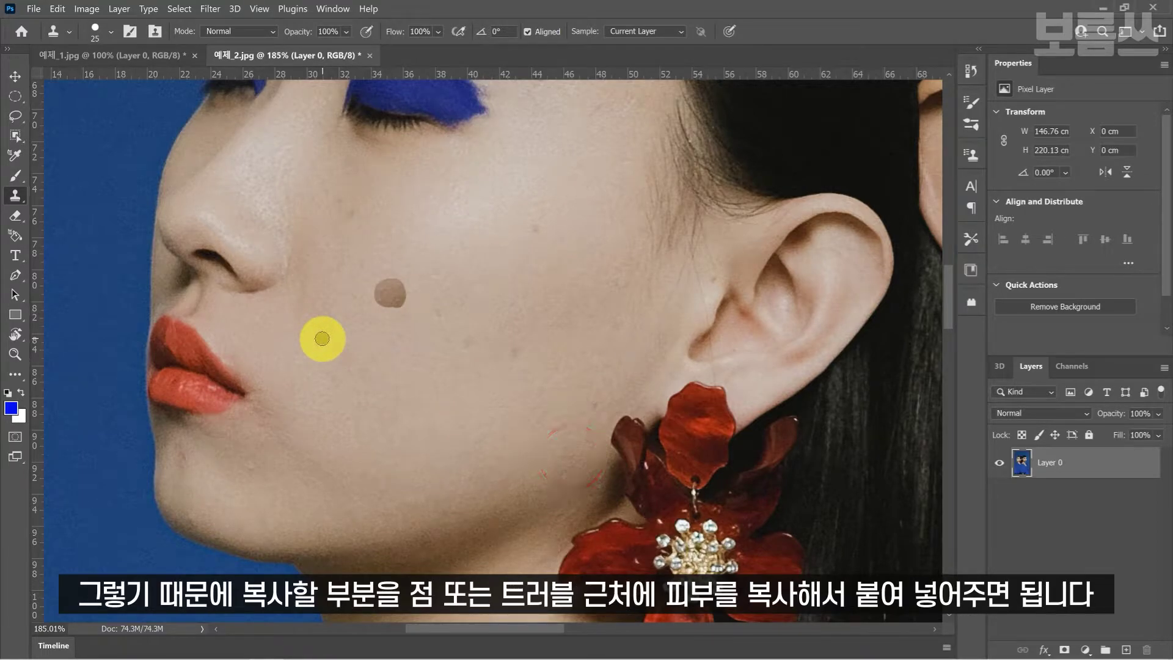
pyautogui.hotkey('ctrl', 'z')
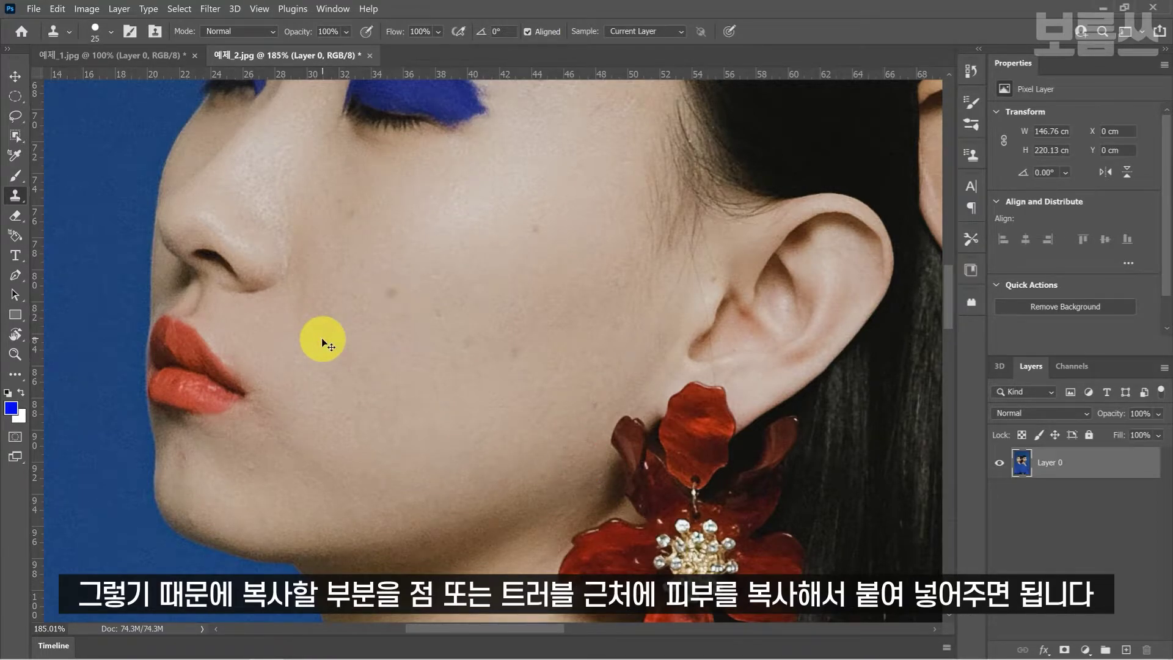
# Step: Remove the faint mole between the nose and mid-cheek by cloning similarly bright skin sampled close to it
pyautogui.keyDown('alt'); pyautogui.click(428, 277); pyautogui.keyUp('alt')
pyautogui.click(388, 293)
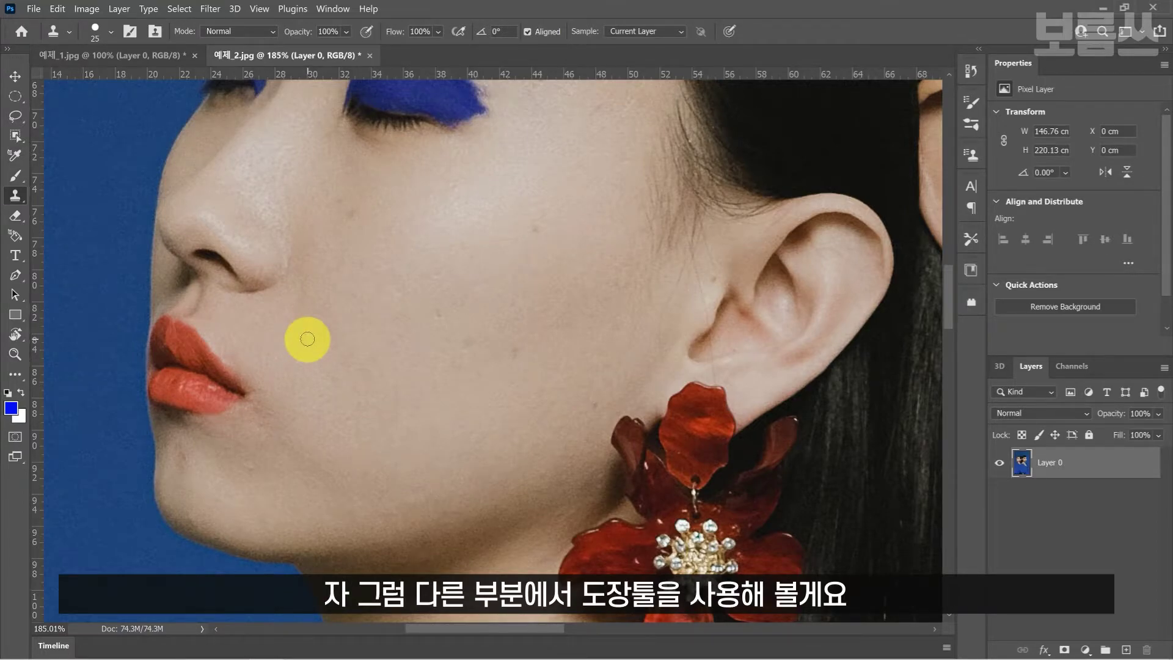
# Step: Try to cover the round pendant on the front-facing model's necklace with cloned dress fabric using a hard 50 px brush
pyautogui.hotkey('ctrl', '0')
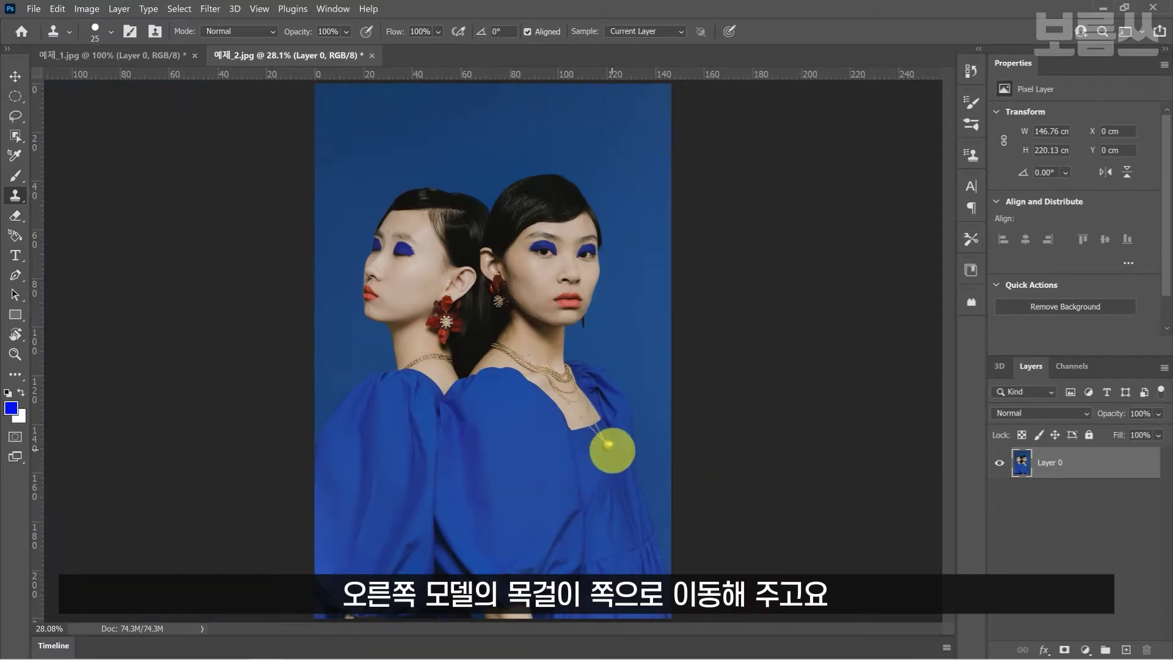
pyautogui.scroll(8, 610, 449)
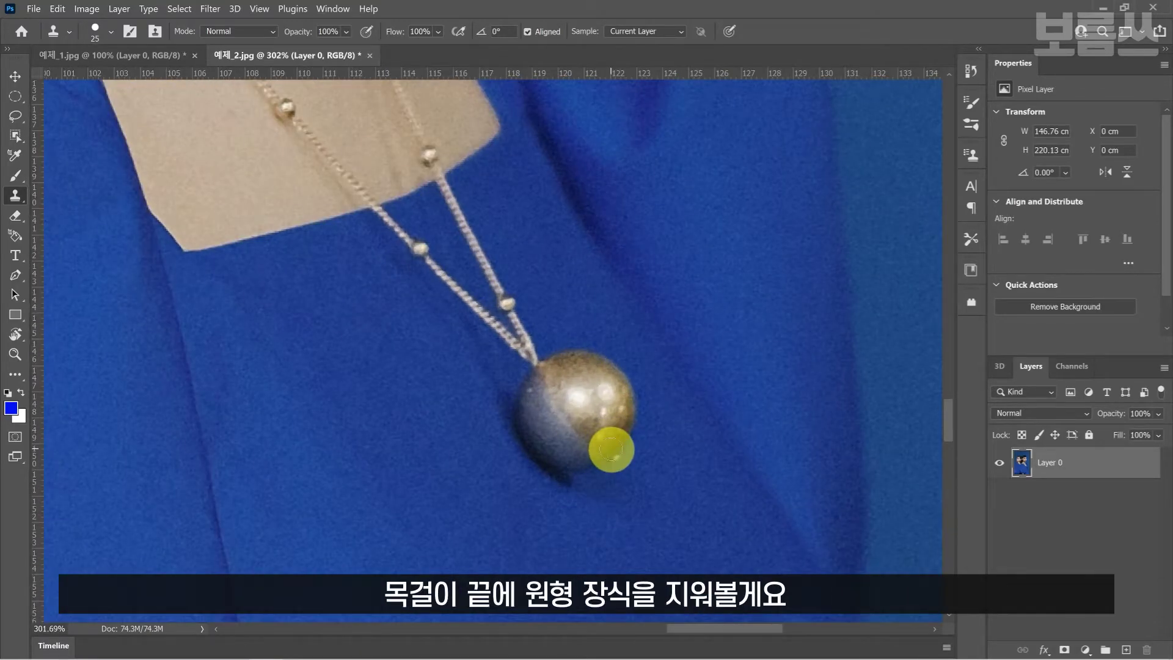
pyautogui.press(']')
pyautogui.press(']')
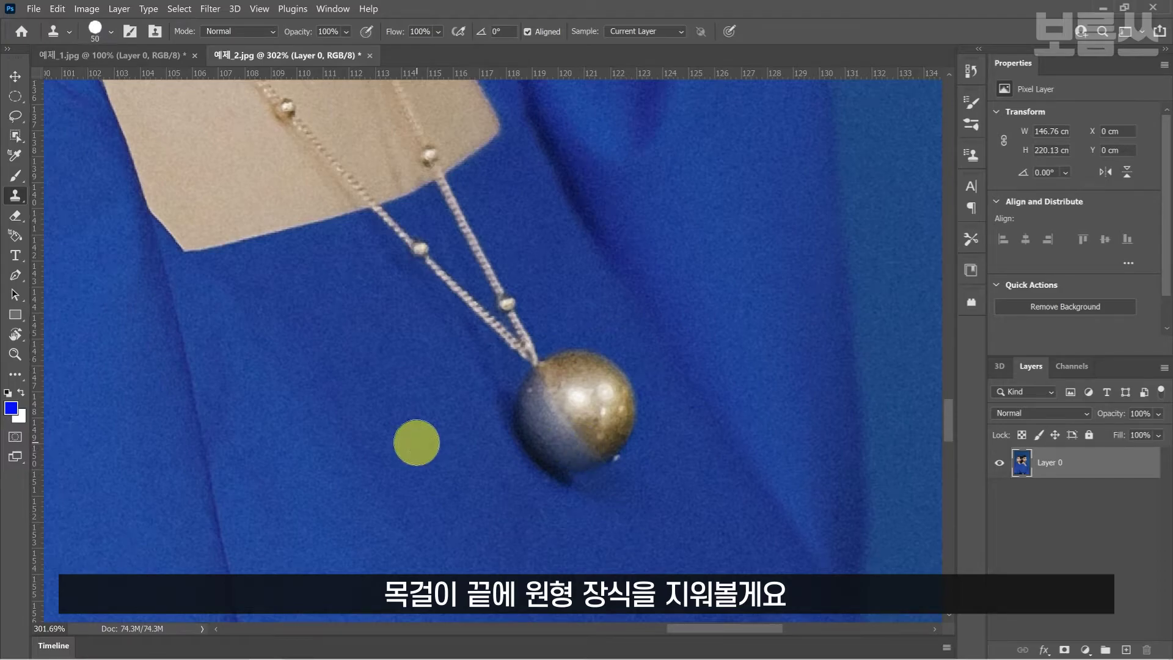
pyautogui.keyDown('alt'); pyautogui.click(358, 411); pyautogui.keyUp('alt')
pyautogui.moveTo(507, 397)
pyautogui.mouseDown()
pyautogui.moveTo(557, 364)
pyautogui.moveTo(506, 394)
pyautogui.moveTo(558, 475)
pyautogui.moveTo(545, 444)
pyautogui.moveTo(595, 456)
pyautogui.moveTo(546, 406)
pyautogui.moveTo(645, 438)
pyautogui.moveTo(563, 390)
pyautogui.moveTo(630, 395)
pyautogui.moveTo(574, 346)
pyautogui.mouseUp()
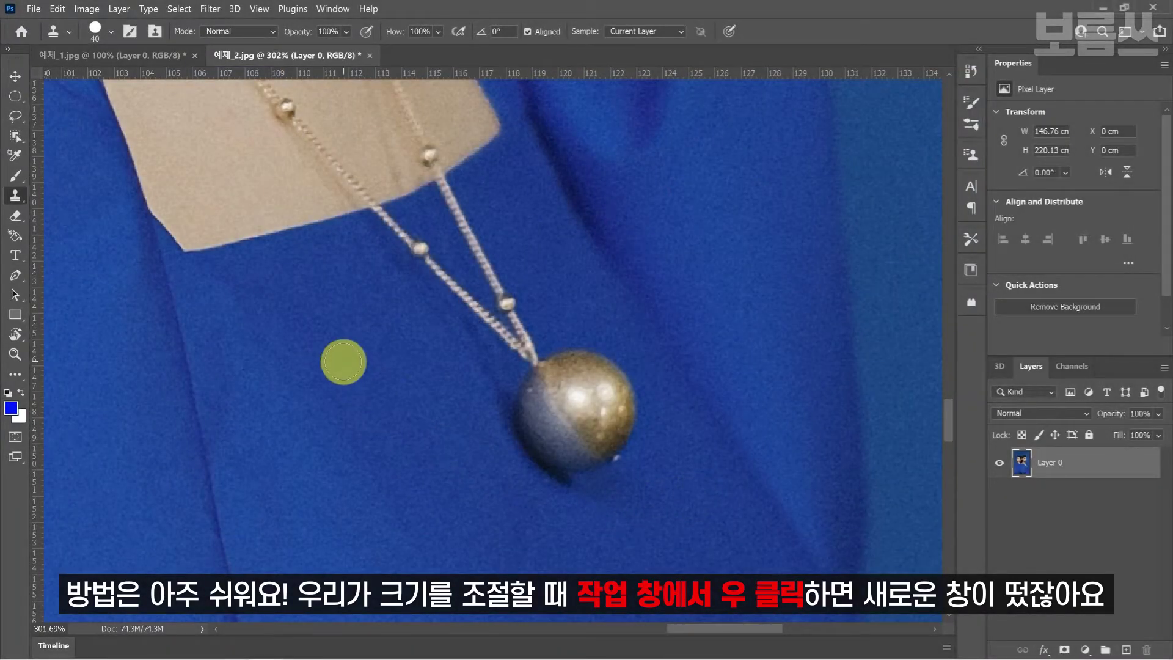
# Step: Lower the Clone Stamp brush's hardness to 0%
pyautogui.rightClick(343, 361)
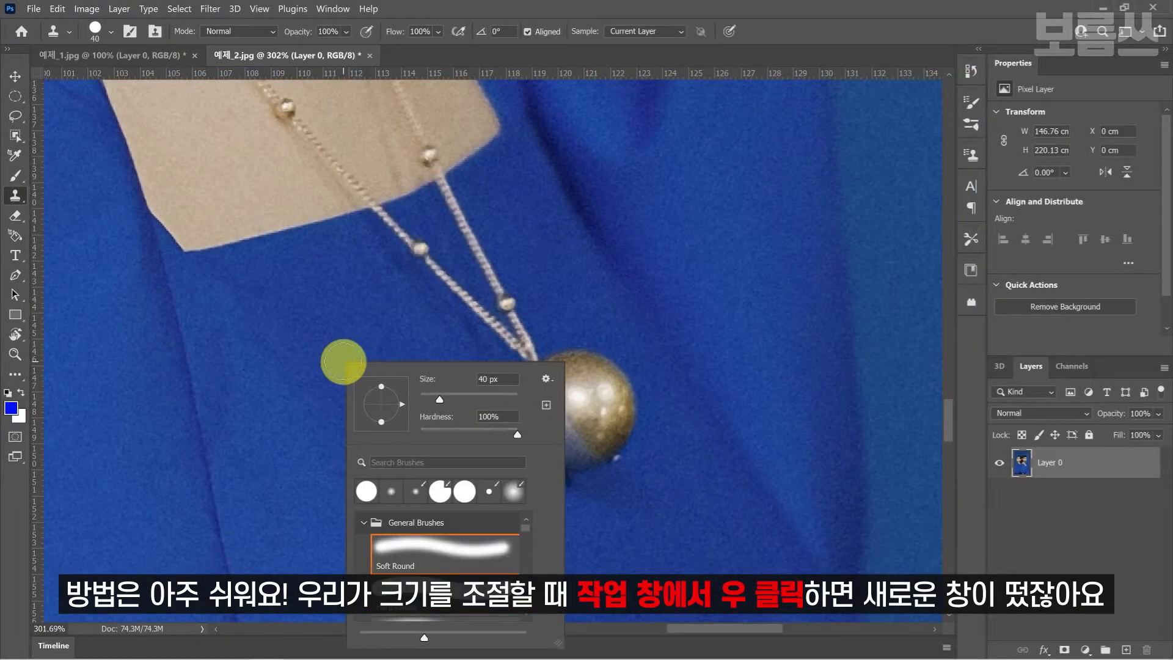
pyautogui.moveTo(517, 435); pyautogui.dragTo(414, 426)
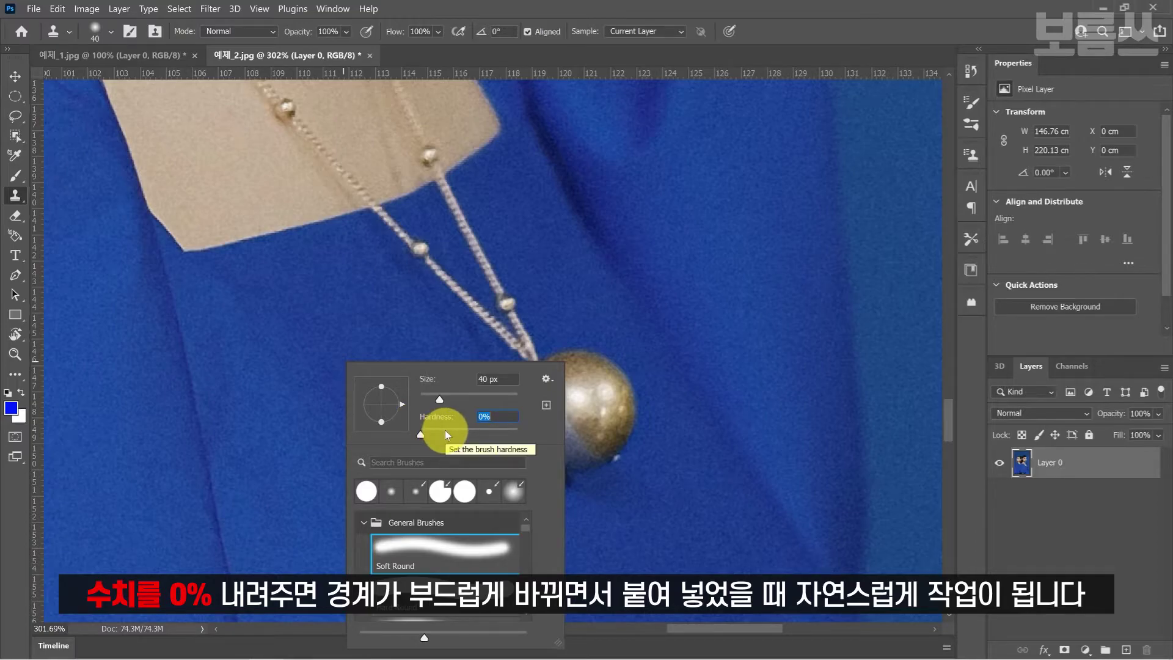
pyautogui.click(945, 423)
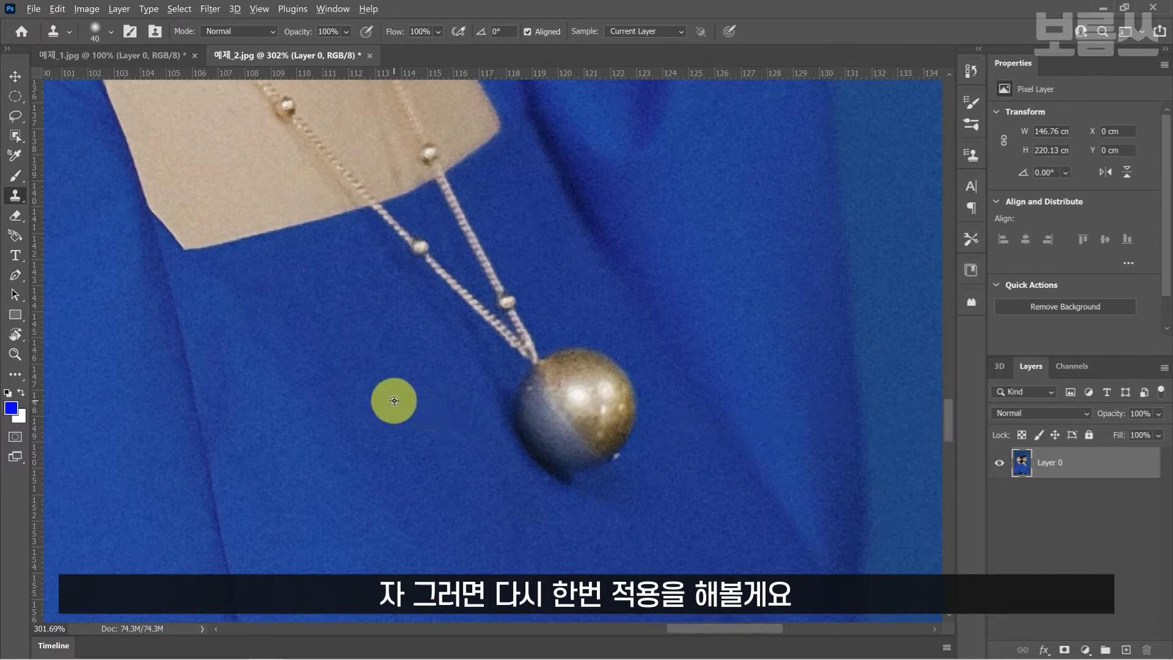
# Step: Erase the round pendant at the necklace's end with cloned blue dress fabric, resampling around it to clean up the remaining traces
pyautogui.moveTo(517, 386)
pyautogui.mouseDown()
pyautogui.moveTo(556, 385)
pyautogui.moveTo(560, 351)
pyautogui.moveTo(549, 374)
pyautogui.moveTo(571, 354)
pyautogui.moveTo(545, 402)
pyautogui.moveTo(500, 422)
pyautogui.moveTo(535, 461)
pyautogui.moveTo(552, 414)
pyautogui.moveTo(597, 437)
pyautogui.mouseUp()
pyautogui.keyDown('alt'); pyautogui.click(565, 476); pyautogui.keyUp('alt')
pyautogui.moveTo(567, 397)
pyautogui.mouseDown()
pyautogui.moveTo(628, 441)
pyautogui.moveTo(589, 353)
pyautogui.moveTo(576, 367)
pyautogui.mouseUp()
pyautogui.keyDown('alt'); pyautogui.click(672, 450); pyautogui.keyUp('alt')
pyautogui.keyDown('alt'); pyautogui.click(591, 287); pyautogui.keyUp('alt')
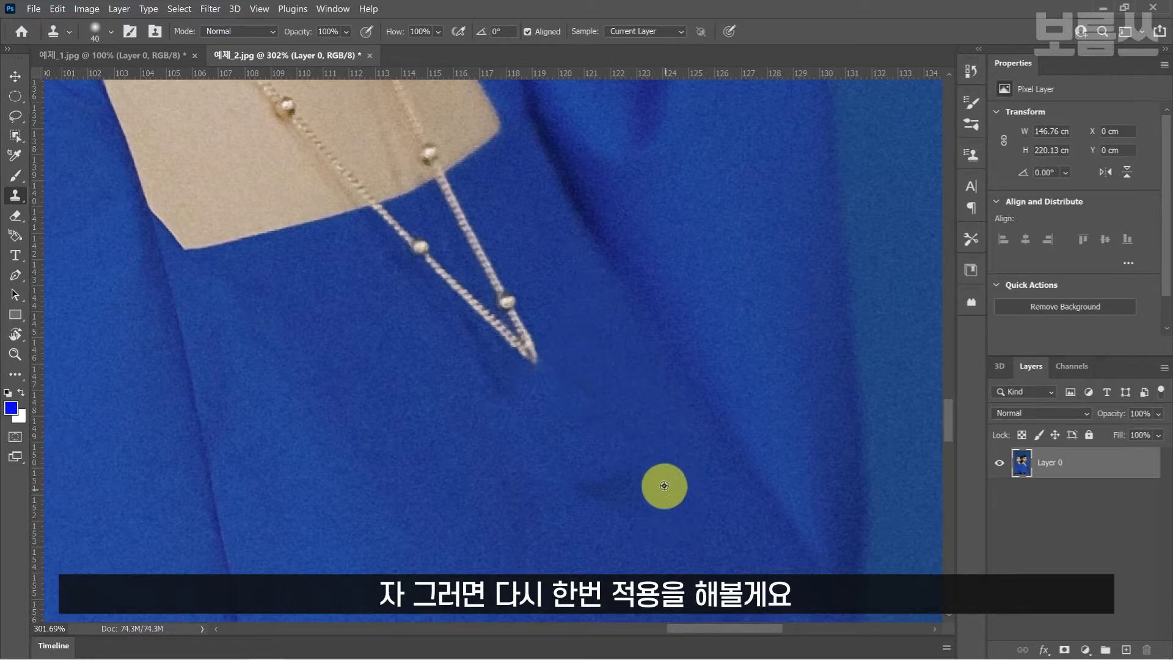
pyautogui.keyDown('alt'); pyautogui.click(665, 490); pyautogui.keyUp('alt')
pyautogui.moveTo(617, 486); pyautogui.dragTo(602, 479)
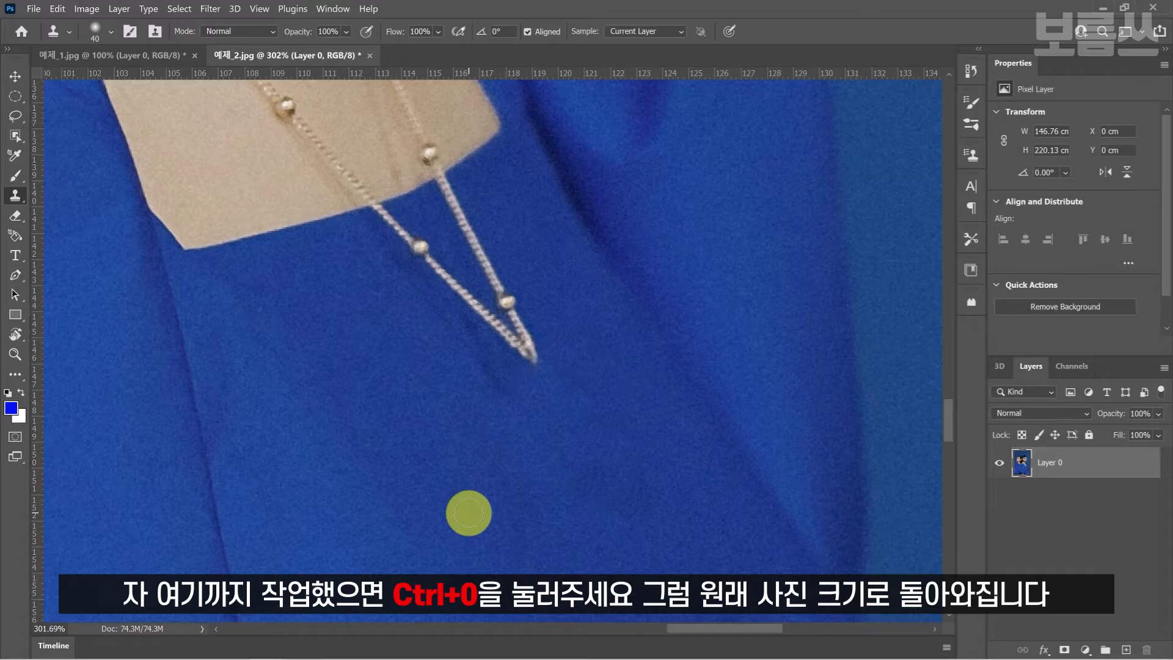
# Step: Extend the blue eyeshadow toward the temple on the front-facing model's eye nearer the ear, cloning its upper edge with a 25 px brush
pyautogui.hotkey('ctrl', '0')
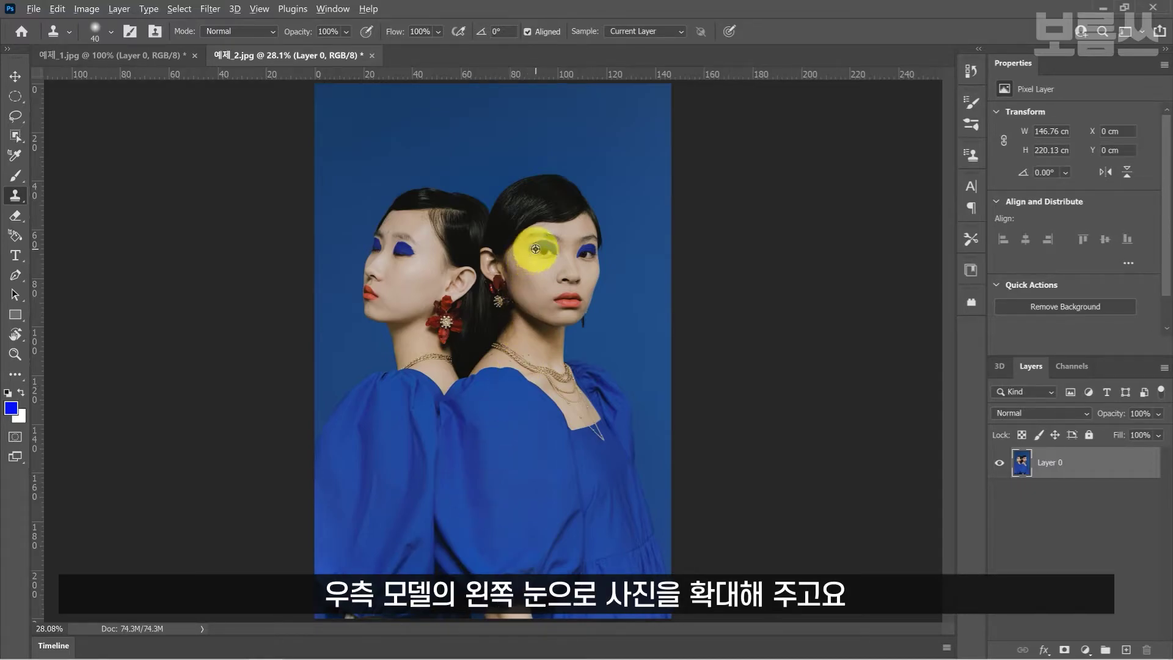
pyautogui.scroll(10, 536, 249)
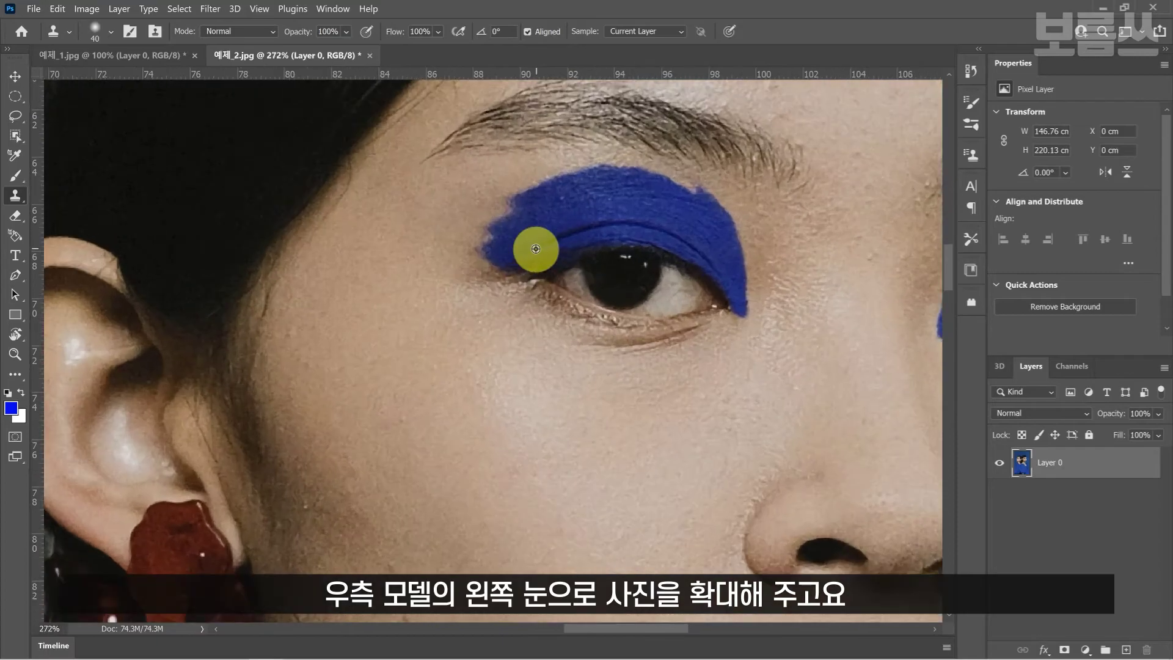
pyautogui.scroll(2, 536, 248)
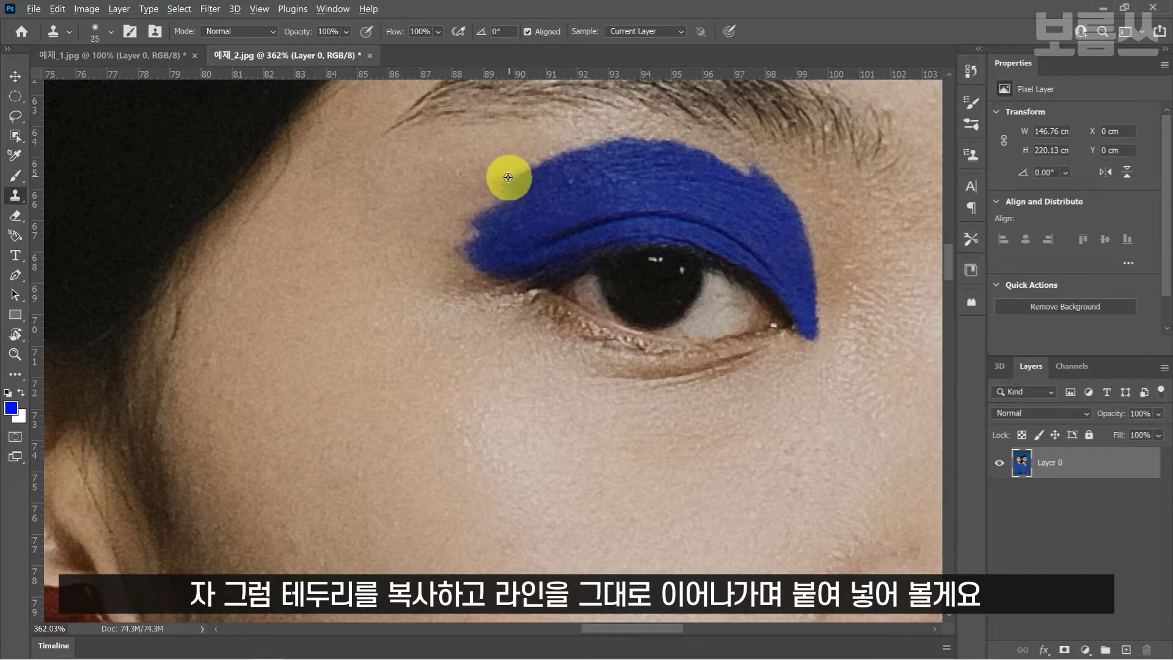
pyautogui.press('[')
pyautogui.keyDown('alt'); pyautogui.click(567, 157); pyautogui.keyUp('alt')
pyautogui.moveTo(502, 177)
pyautogui.mouseDown()
pyautogui.moveTo(472, 199)
pyautogui.moveTo(493, 202)
pyautogui.moveTo(439, 224)
pyautogui.moveTo(430, 250)
pyautogui.moveTo(460, 259)
pyautogui.moveTo(424, 274)
pyautogui.moveTo(501, 256)
pyautogui.moveTo(398, 284)
pyautogui.mouseUp()
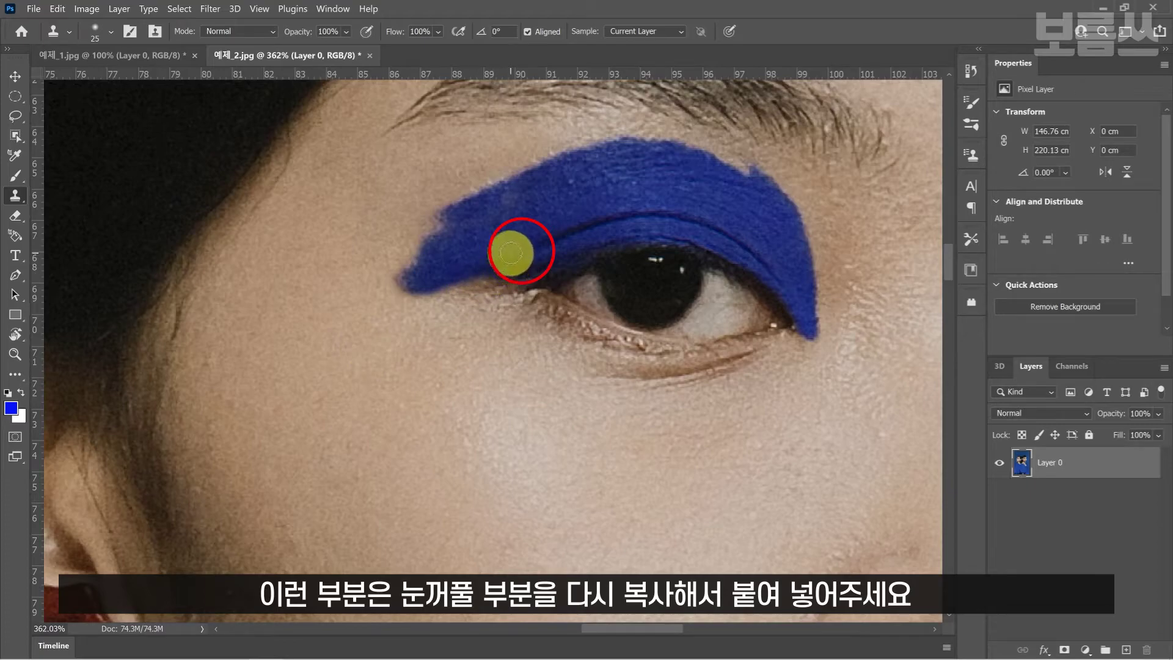
# Step: Rebuild the eyelid crease within the extended eyeshadow by cloning the existing crease above the eye
pyautogui.moveTo(516, 255); pyautogui.dragTo(537, 242)
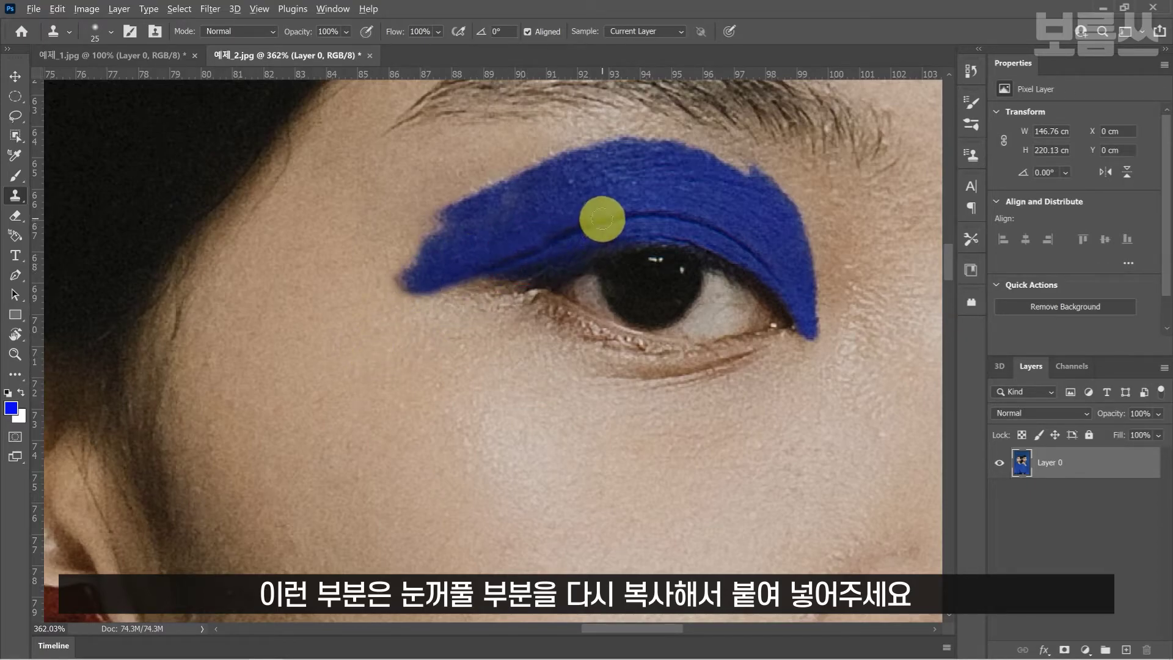
pyautogui.click(546, 238)
pyautogui.moveTo(546, 238); pyautogui.dragTo(399, 377)
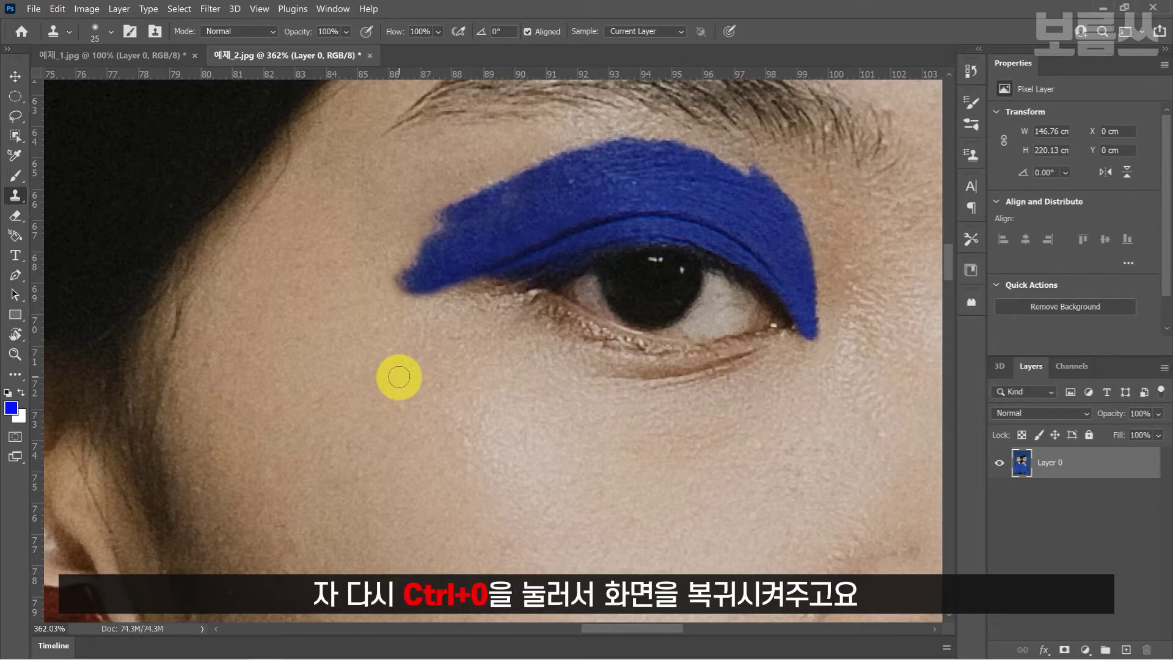
# Step: Try to cover the dark skin under the front-facing model's other eye with cheek skin cloned in Normal mode
pyautogui.hotkey('ctrl', '0')
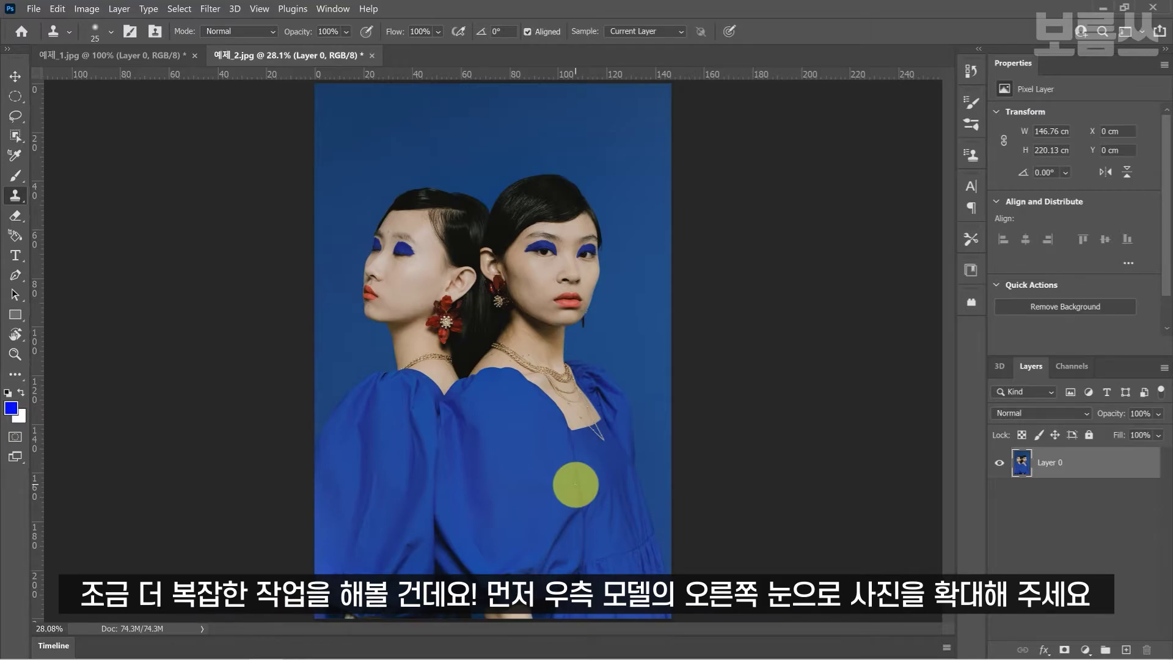
pyautogui.scroll(2, 513, 278)
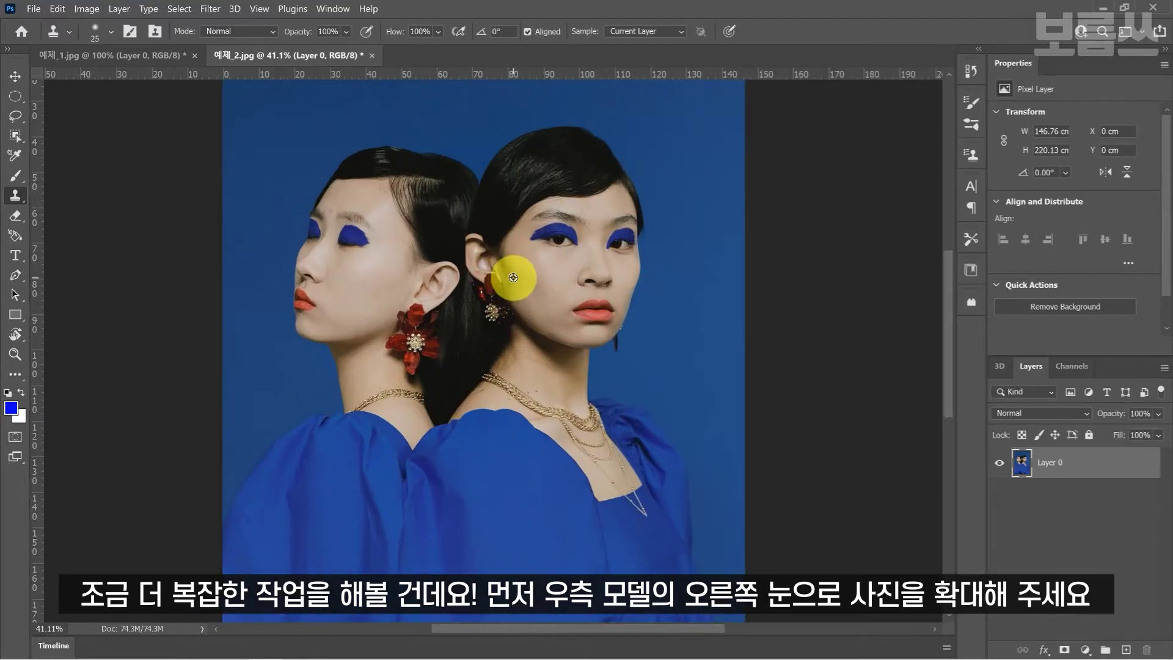
pyautogui.scroll(5, 513, 277)
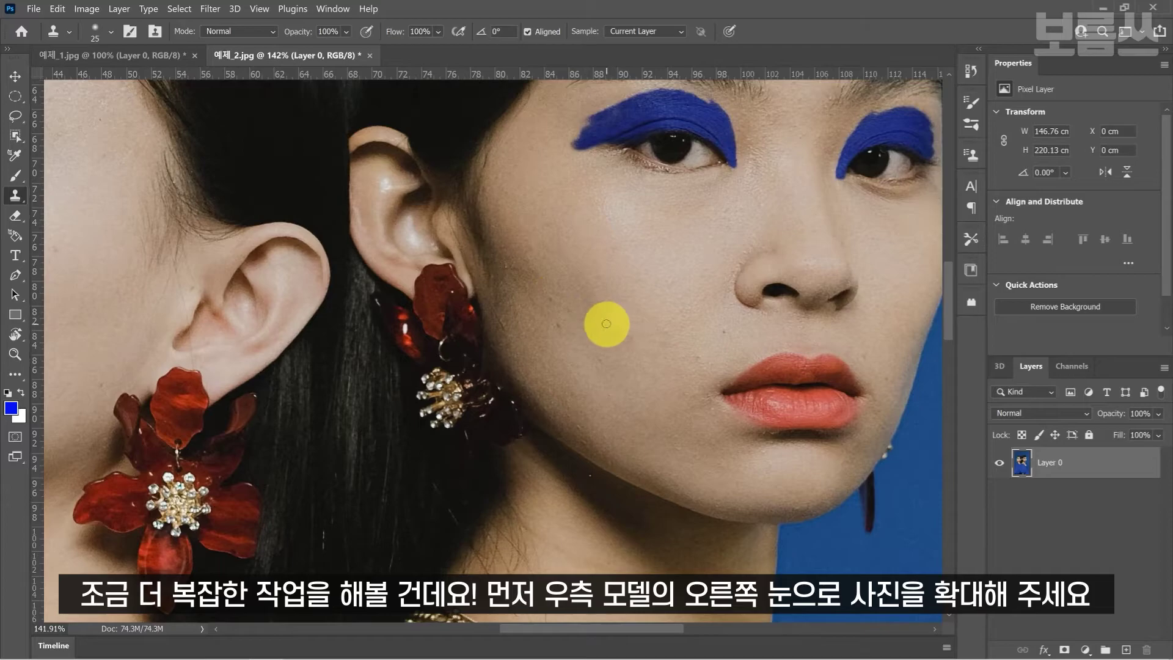
pyautogui.moveTo(833, 228)
pyautogui.mouseDown()
pyautogui.moveTo(576, 342)
pyautogui.moveTo(468, 444)
pyautogui.mouseUp()
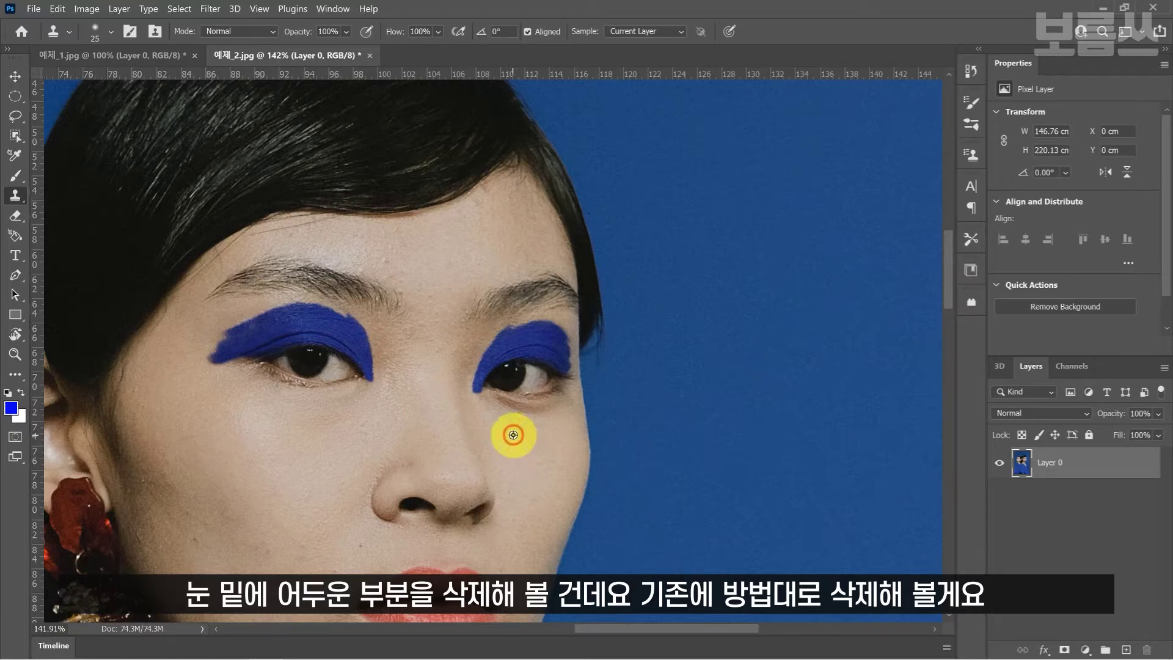
pyautogui.moveTo(492, 403)
pyautogui.mouseDown()
pyautogui.moveTo(542, 406)
pyautogui.moveTo(523, 411)
pyautogui.moveTo(540, 422)
pyautogui.moveTo(542, 406)
pyautogui.moveTo(547, 413)
pyautogui.moveTo(497, 467)
pyautogui.moveTo(565, 433)
pyautogui.moveTo(562, 397)
pyautogui.mouseUp()
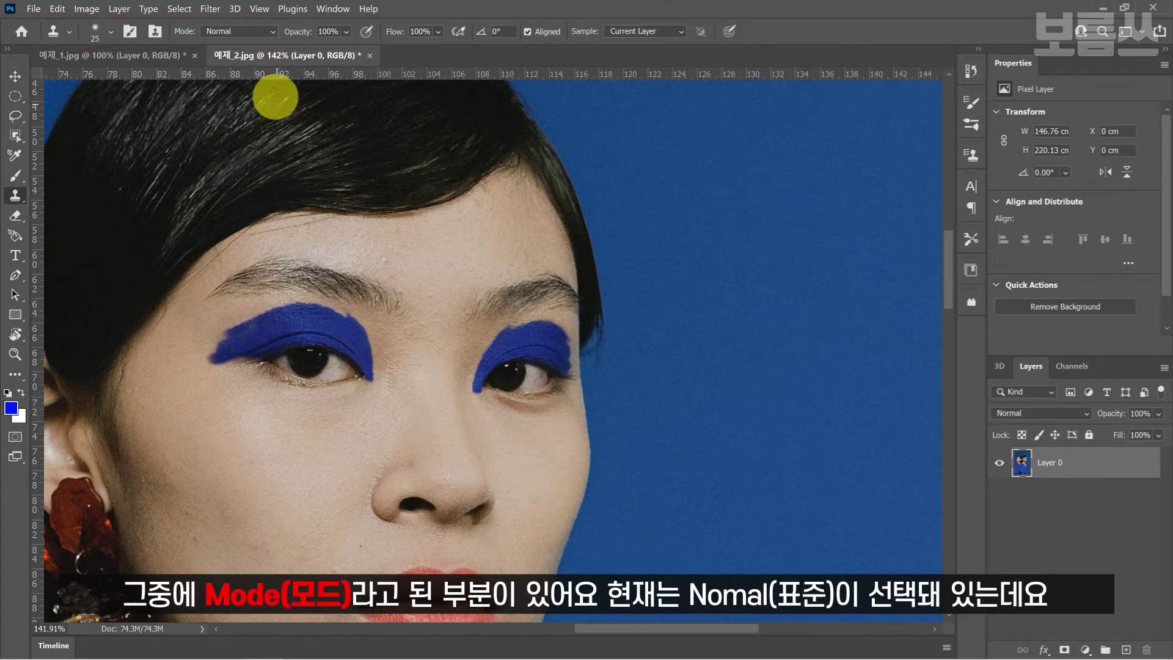
# Step: Set the Clone Stamp to Lighten mode with 30% opacity
pyautogui.click(270, 32)
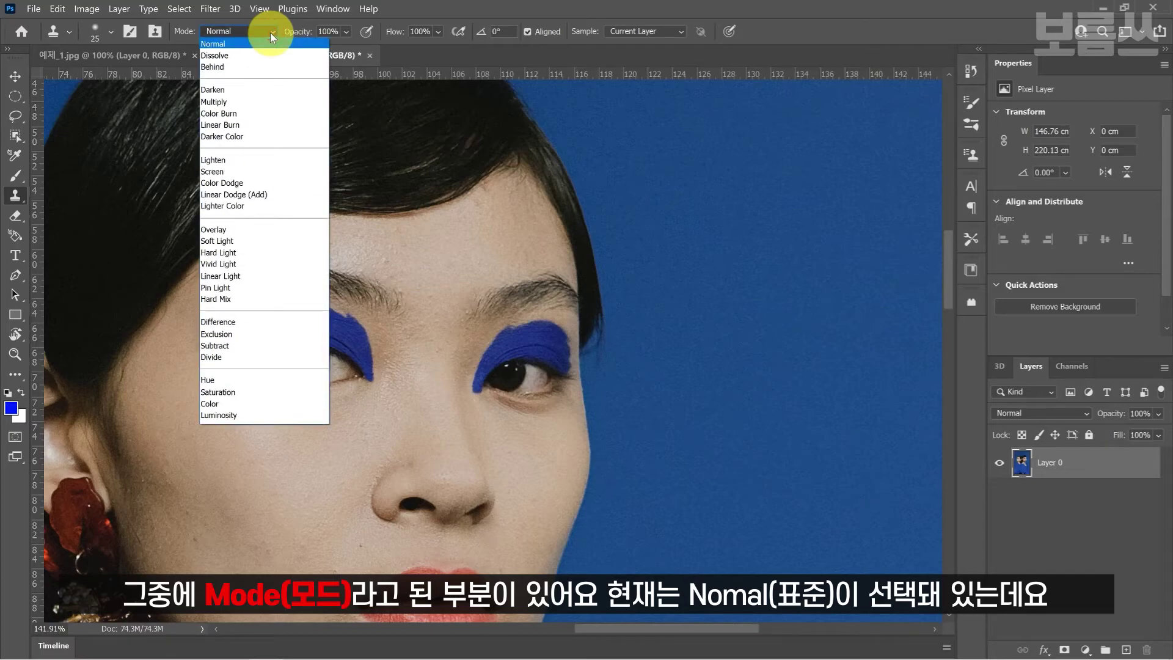
pyautogui.click(256, 162)
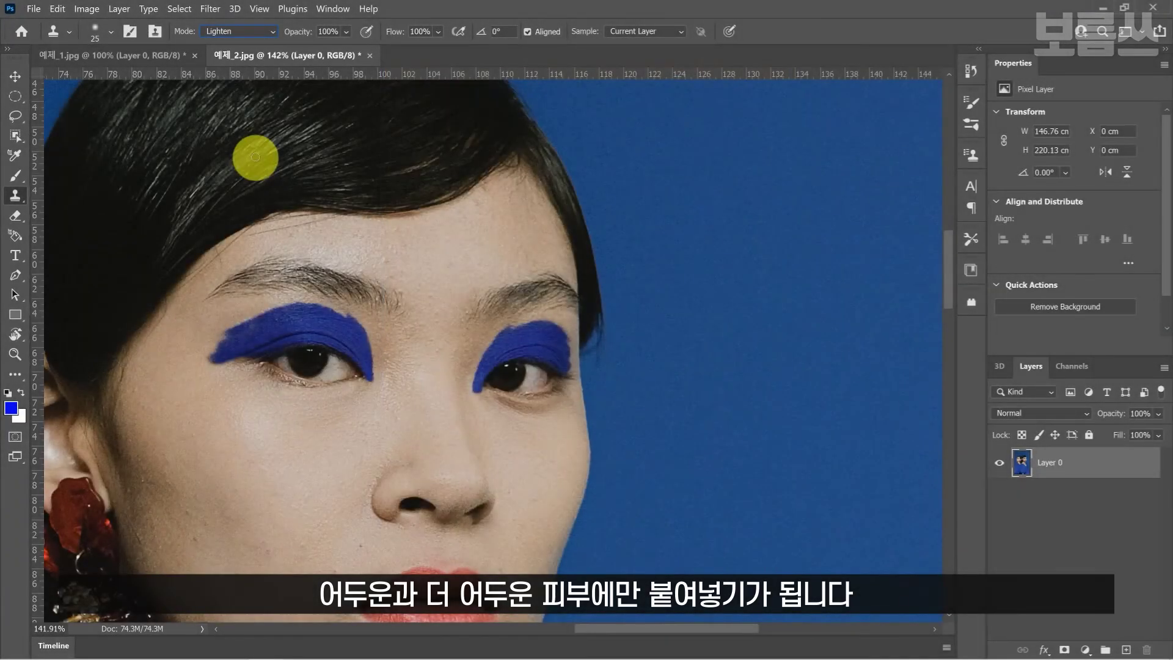
pyautogui.click(346, 34)
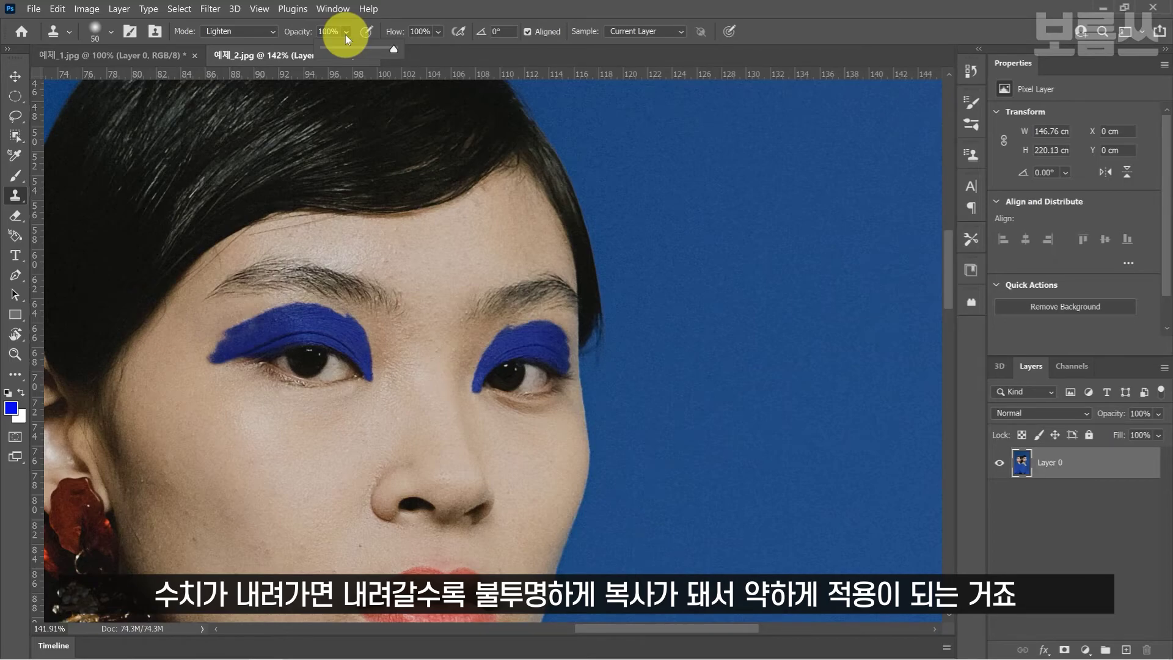
pyautogui.moveTo(389, 53); pyautogui.dragTo(360, 53)
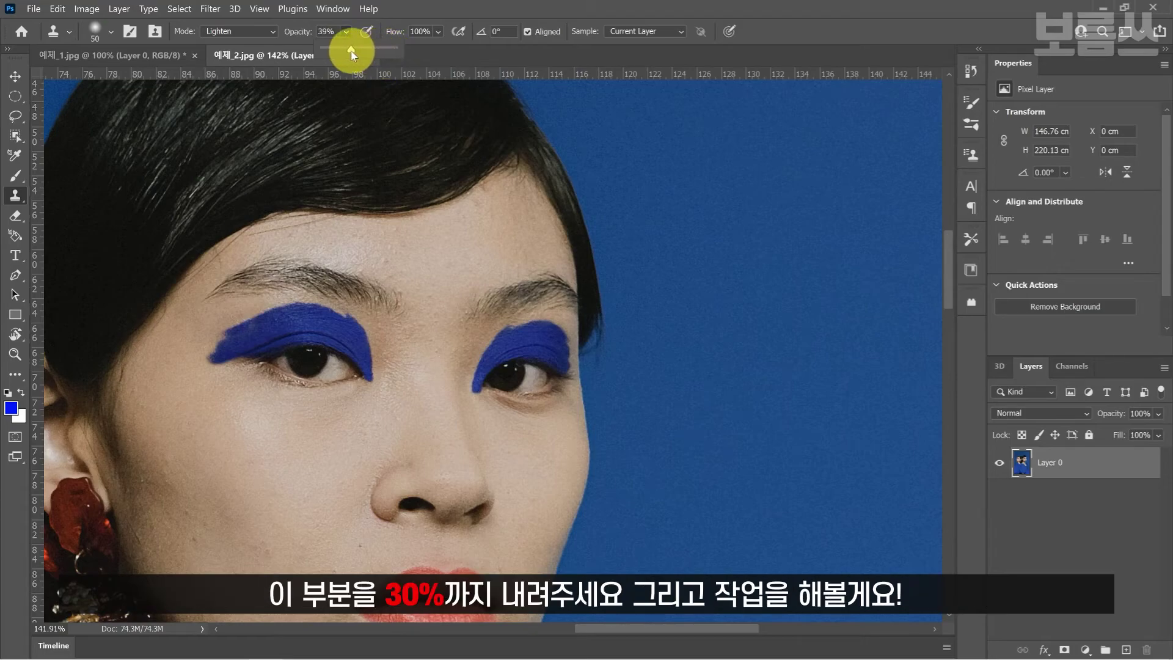
pyautogui.click(346, 32)
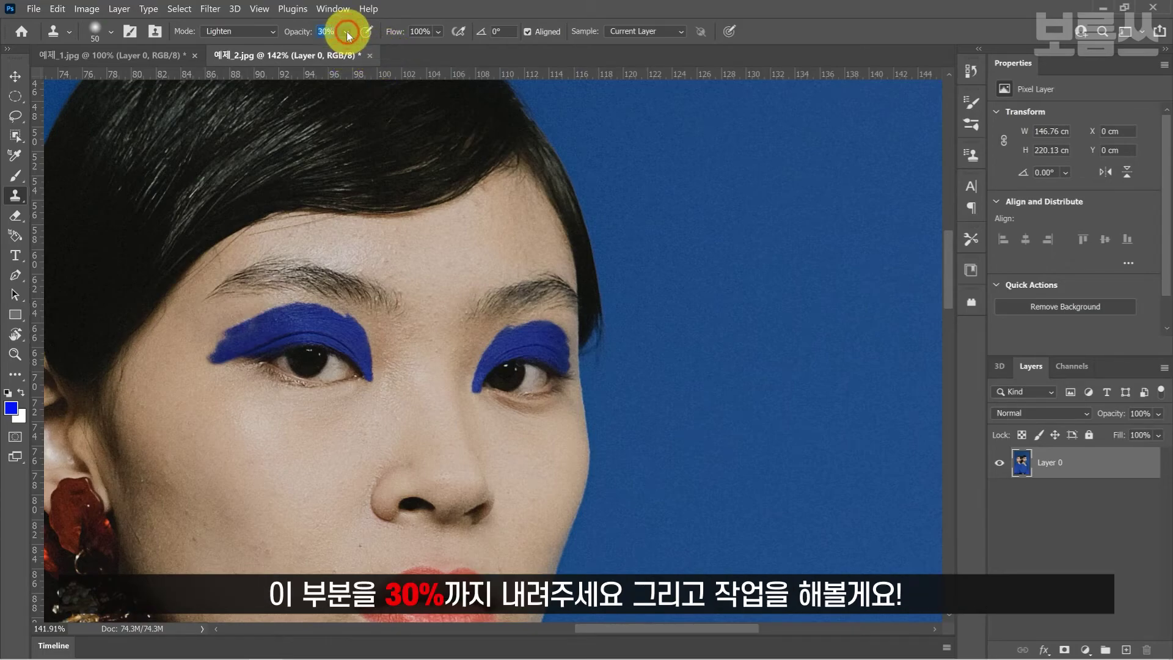
# Step: Lighten the dark skin under the eye and soften the cheekbone shadow by cloning brighter skin over them
pyautogui.keyDown('alt'); pyautogui.click(495, 435); pyautogui.keyUp('alt')
pyautogui.moveTo(495, 397)
pyautogui.mouseDown()
pyautogui.moveTo(553, 404)
pyautogui.moveTo(498, 397)
pyautogui.moveTo(550, 408)
pyautogui.moveTo(509, 409)
pyautogui.moveTo(560, 403)
pyautogui.moveTo(525, 495)
pyautogui.mouseUp()
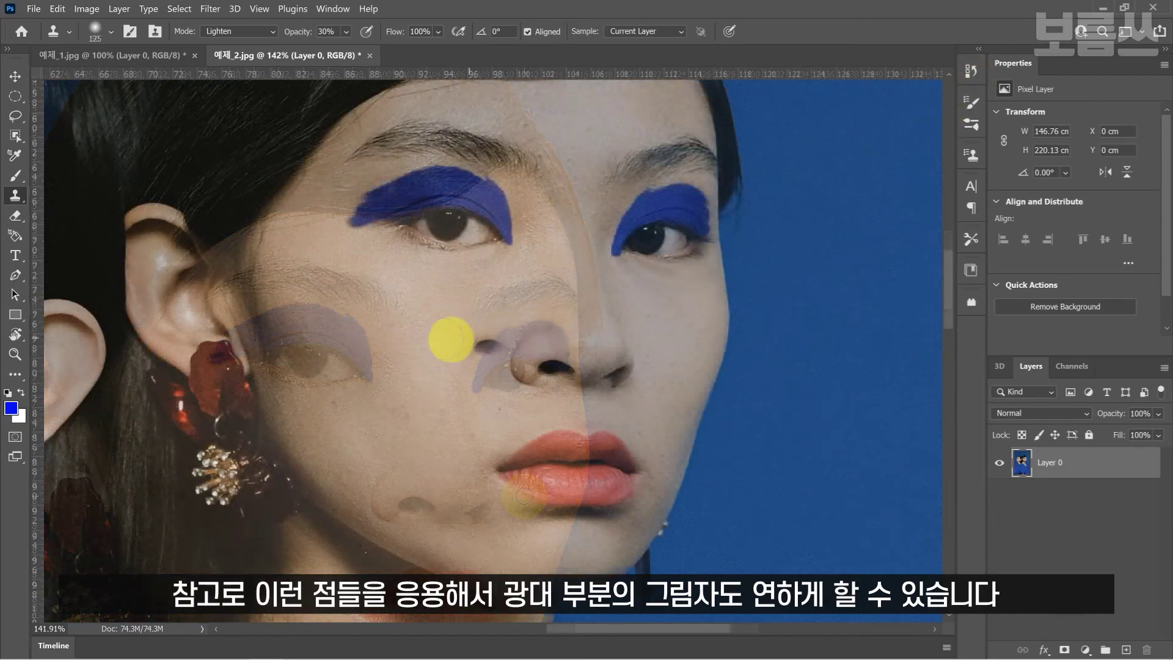
pyautogui.moveTo(361, 342)
pyautogui.mouseDown()
pyautogui.moveTo(370, 349)
pyautogui.moveTo(306, 340)
pyautogui.moveTo(303, 356)
pyautogui.moveTo(283, 306)
pyautogui.moveTo(330, 397)
pyautogui.moveTo(296, 403)
pyautogui.moveTo(317, 446)
pyautogui.moveTo(423, 542)
pyautogui.moveTo(325, 427)
pyautogui.moveTo(463, 410)
pyautogui.moveTo(523, 335)
pyautogui.moveTo(516, 320)
pyautogui.mouseUp()
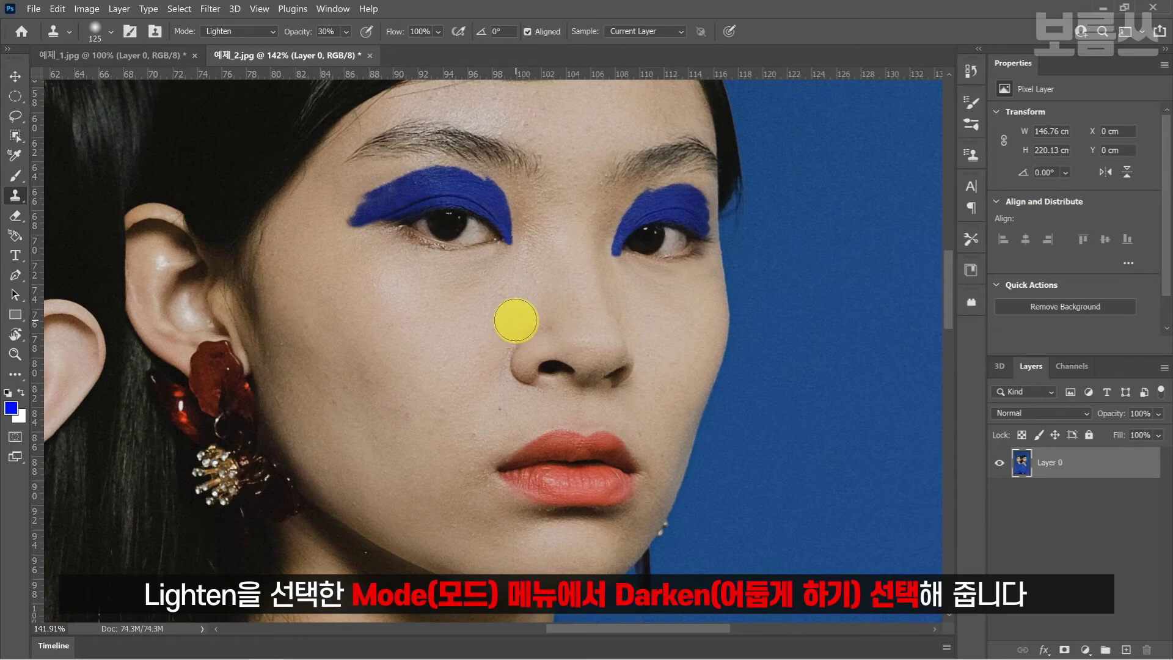
# Step: Switch the Clone Stamp's blending mode to Darken
pyautogui.click(273, 33)
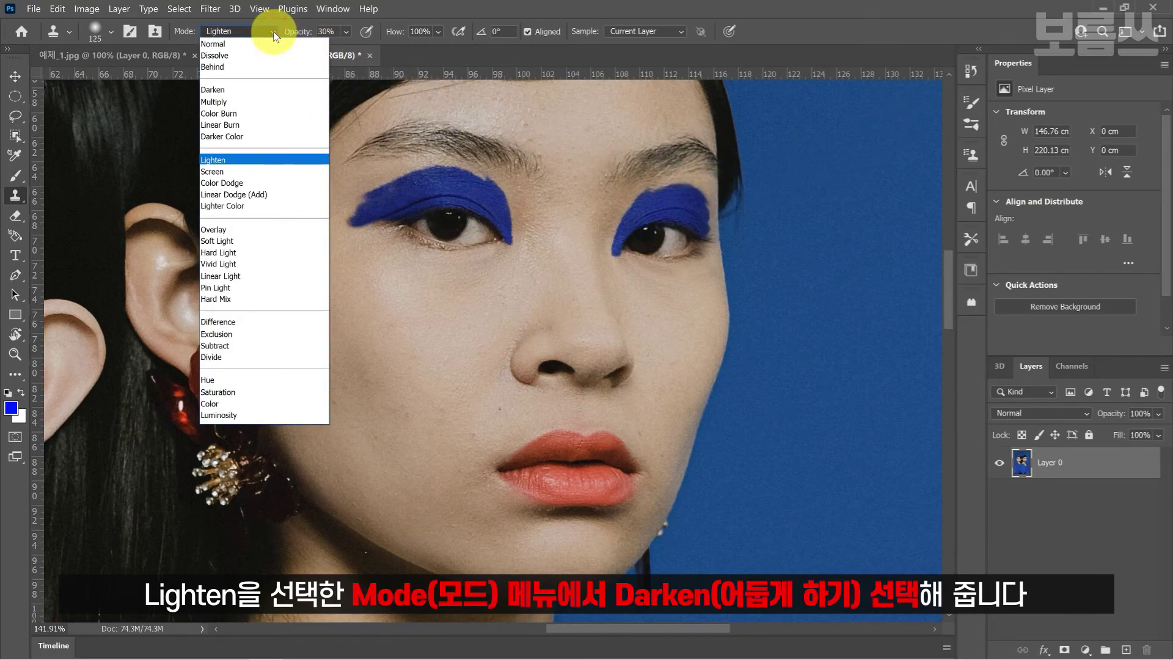
pyautogui.press('Escape')
pyautogui.click(273, 93)
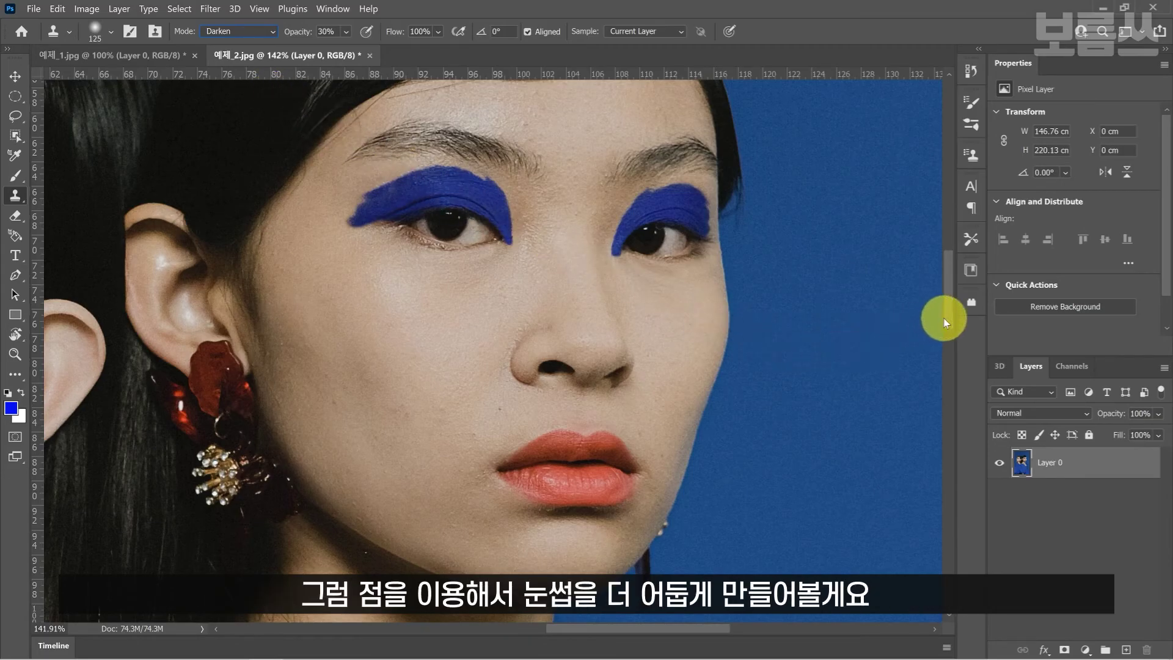
# Step: Darken the front-facing model's eyebrows by cloning sampled black hair along them, reducing the brush to 30 px
pyautogui.scroll(5, 943, 322)
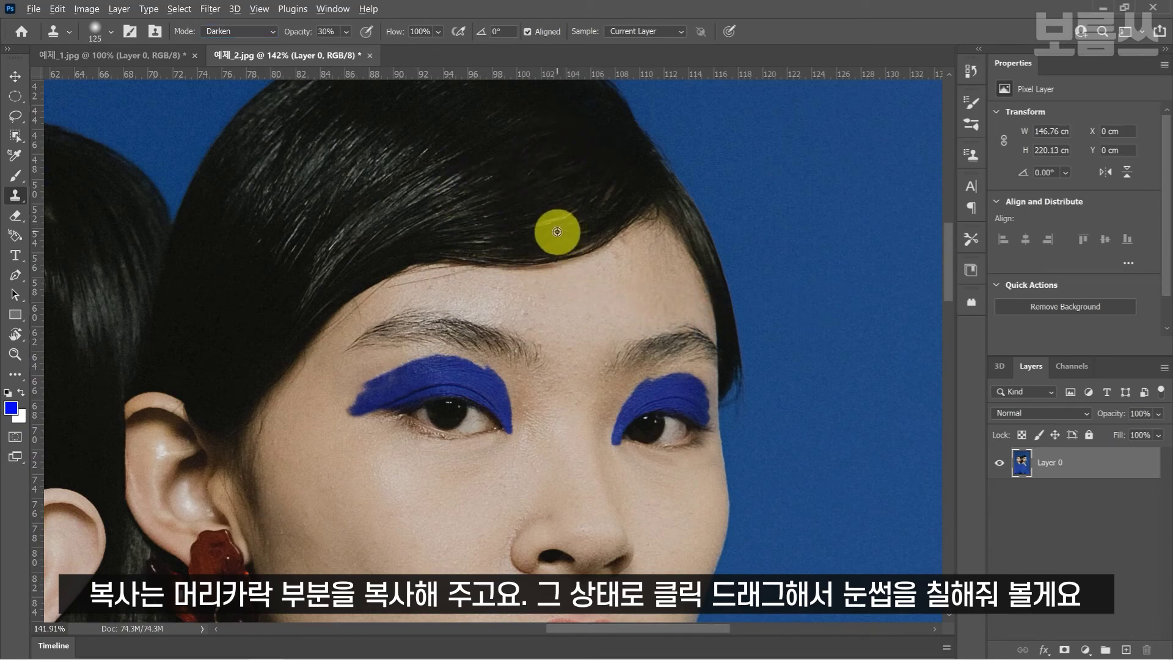
pyautogui.keyDown('alt'); pyautogui.click(556, 204); pyautogui.keyUp('alt')
pyautogui.press('[')
pyautogui.press('[')
pyautogui.press('[')
pyautogui.press('[')
pyautogui.press('[')
pyautogui.press('[')
pyautogui.press('[')
pyautogui.press('[')
pyautogui.moveTo(499, 339)
pyautogui.mouseDown()
pyautogui.moveTo(432, 329)
pyautogui.moveTo(395, 336)
pyautogui.moveTo(472, 348)
pyautogui.moveTo(369, 342)
pyautogui.moveTo(475, 344)
pyautogui.moveTo(391, 326)
pyautogui.moveTo(492, 344)
pyautogui.moveTo(403, 325)
pyautogui.moveTo(392, 330)
pyautogui.moveTo(476, 337)
pyautogui.moveTo(386, 336)
pyautogui.moveTo(438, 324)
pyautogui.moveTo(382, 335)
pyautogui.mouseUp()
pyautogui.press('[')
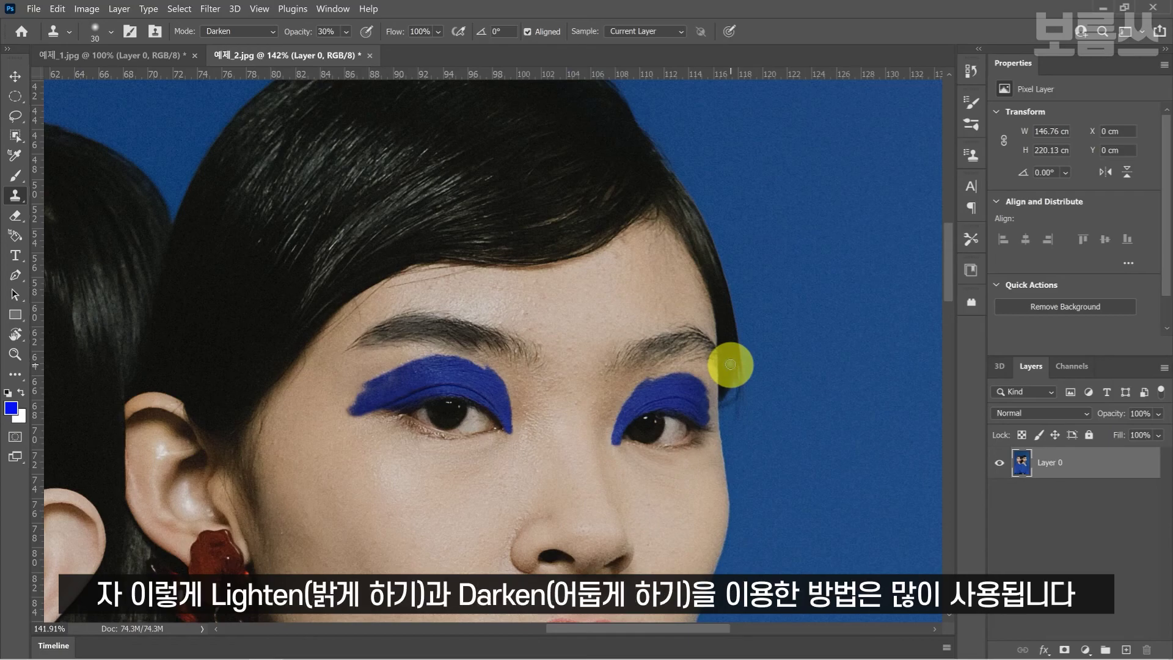
pyautogui.hotkey('ctrl', '0')
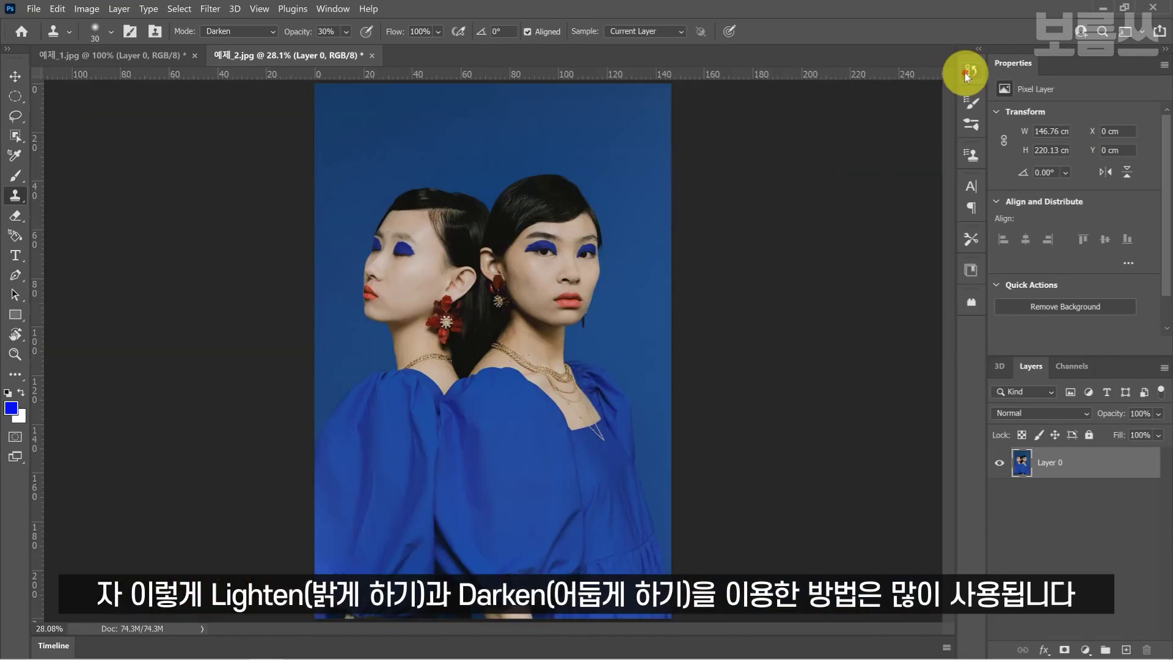